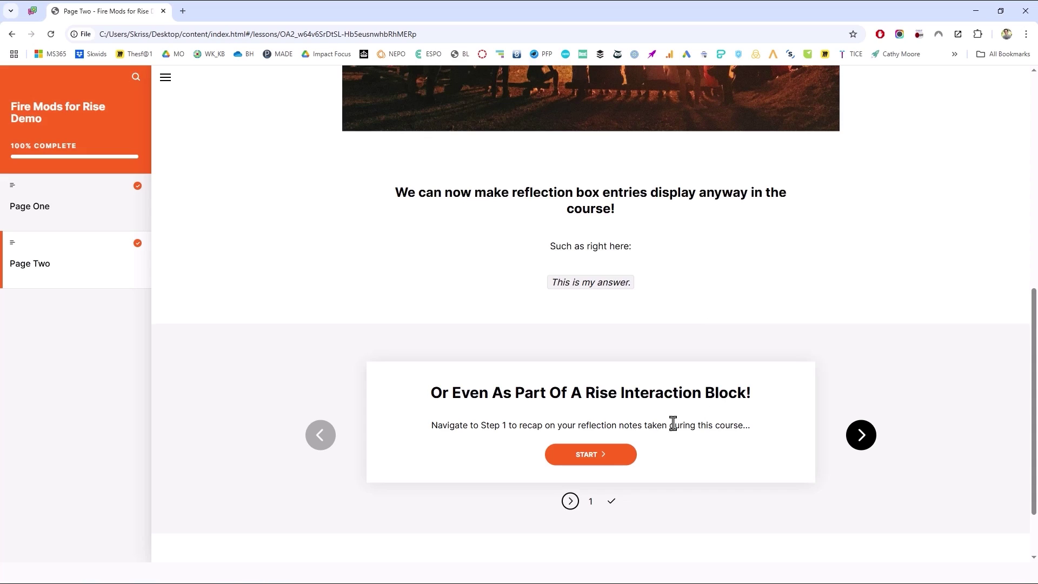
Align center the [REFLECT01] shortcode in the Your Reflection Notes process step, then close the editor
left_click(606, 458)
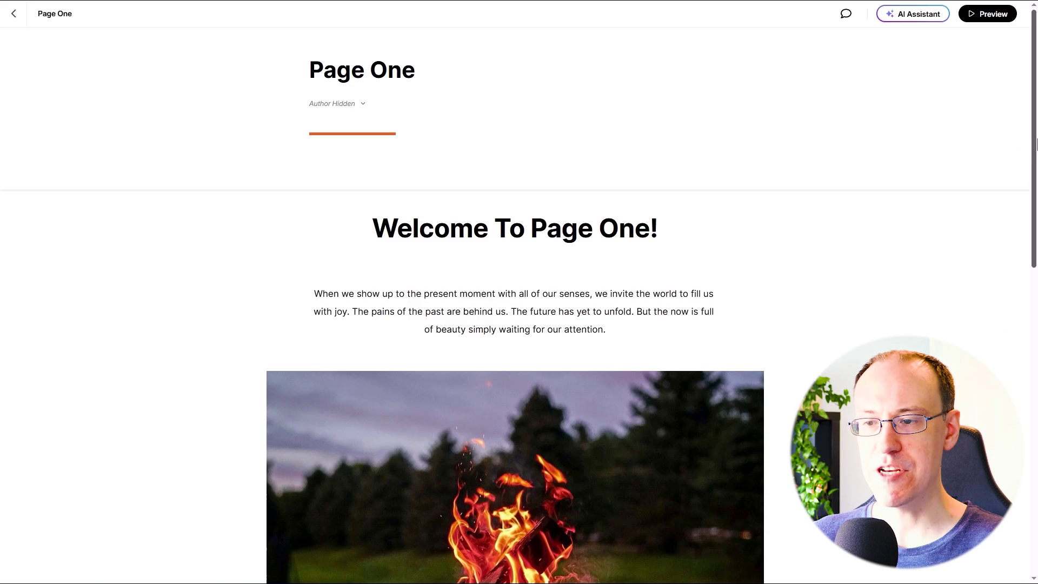
scroll(515, 305, "down", 9)
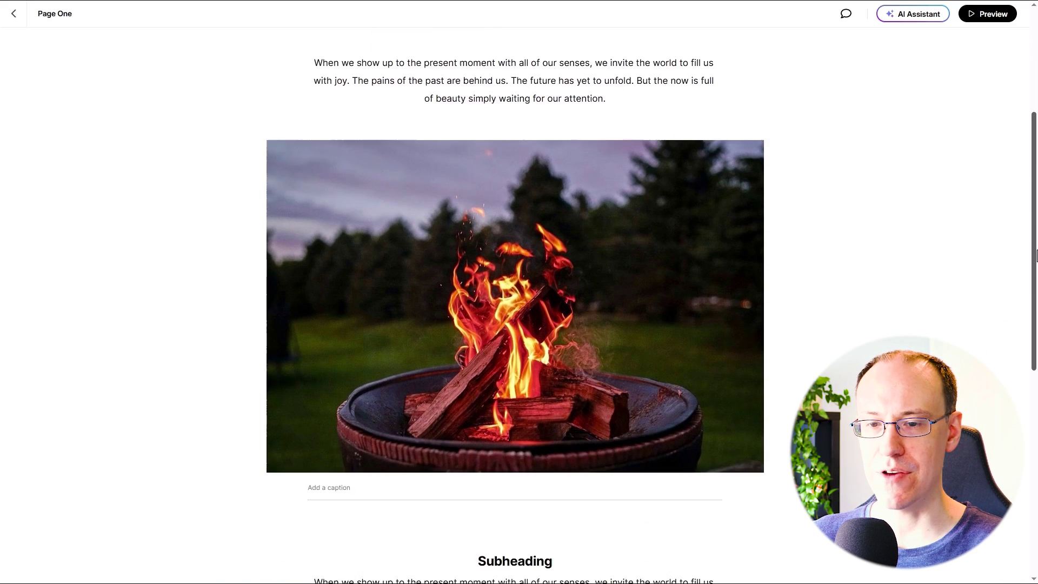
scroll(514, 305, "down", 3)
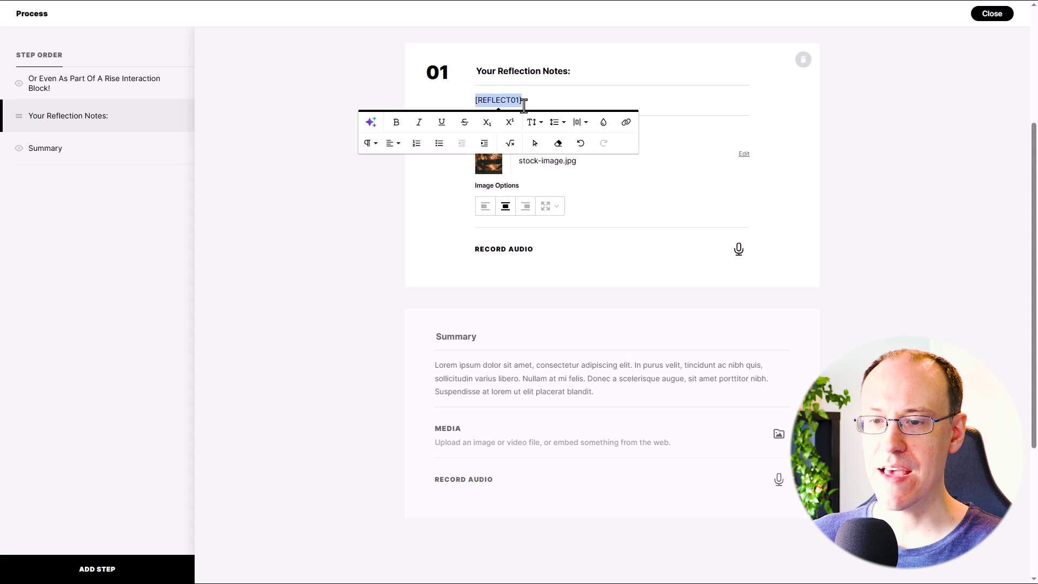
left_click(393, 143)
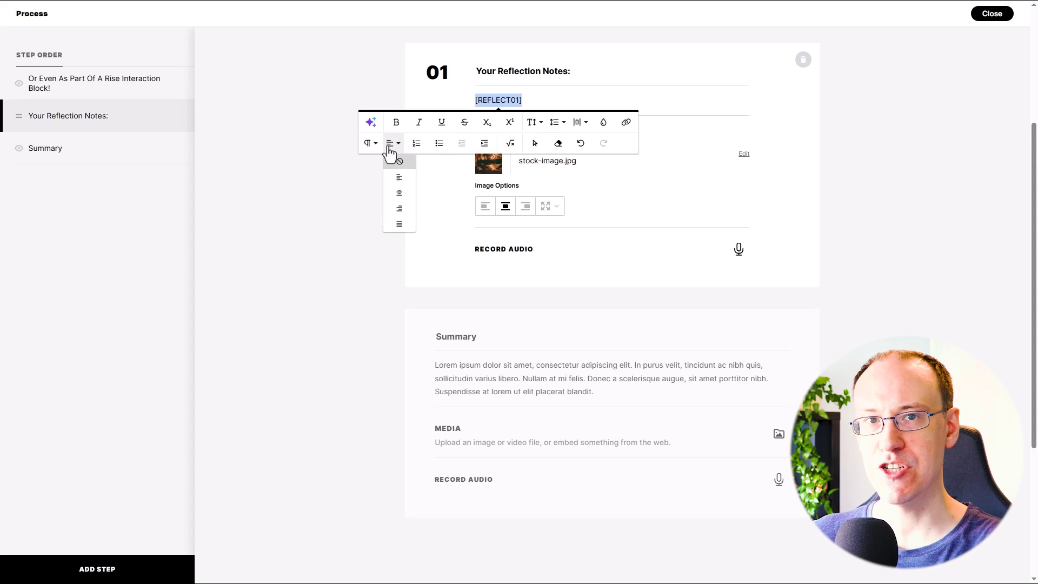
left_click(398, 183)
left_click(802, 179)
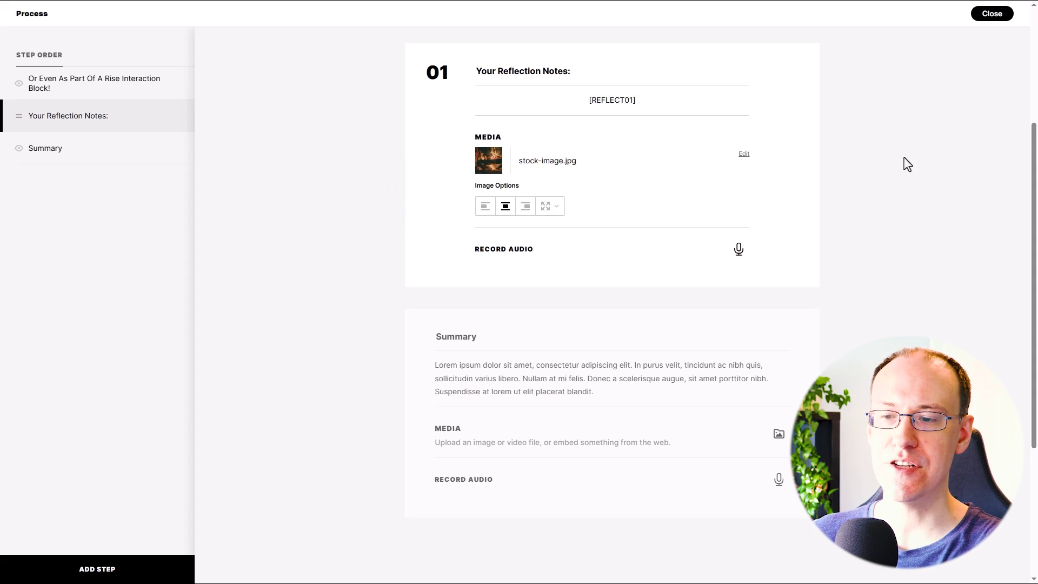
left_click(994, 14)
left_click(791, 318)
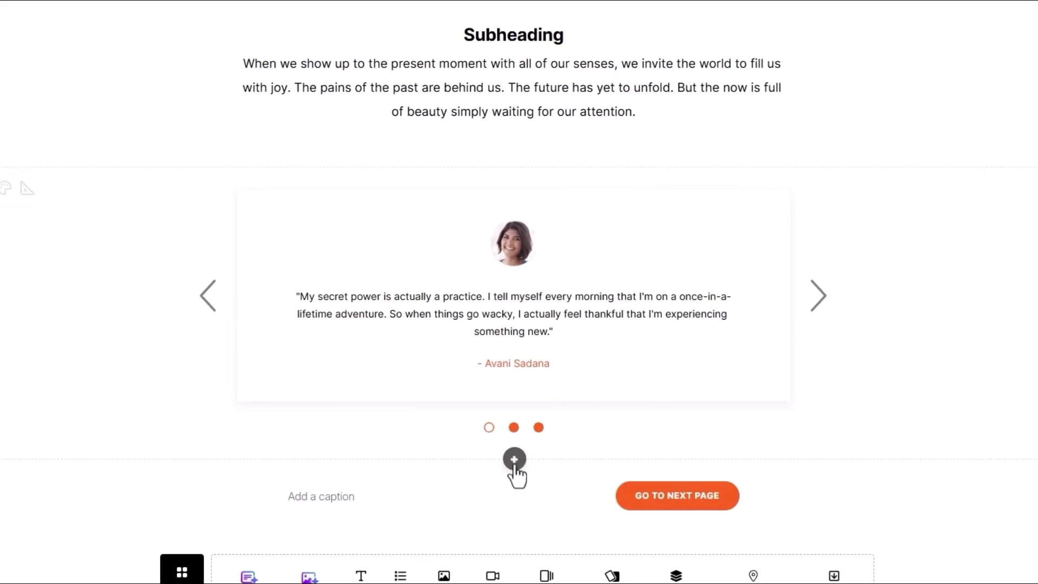
Insert a Statement Note block below the quote carousel and delete its sample text
left_click(515, 417)
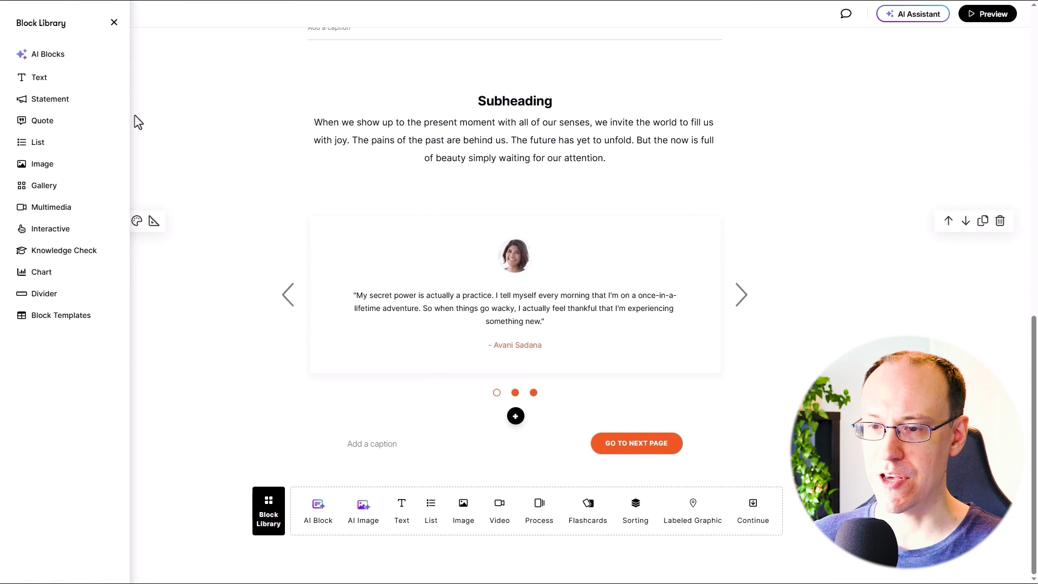
left_click(87, 102)
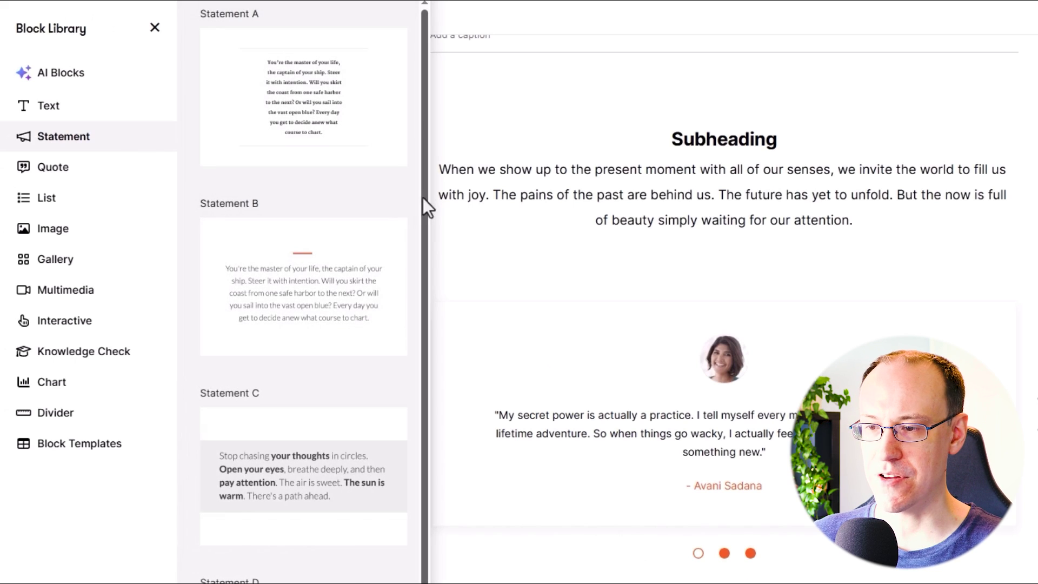
scroll(429, 382, "down", 3)
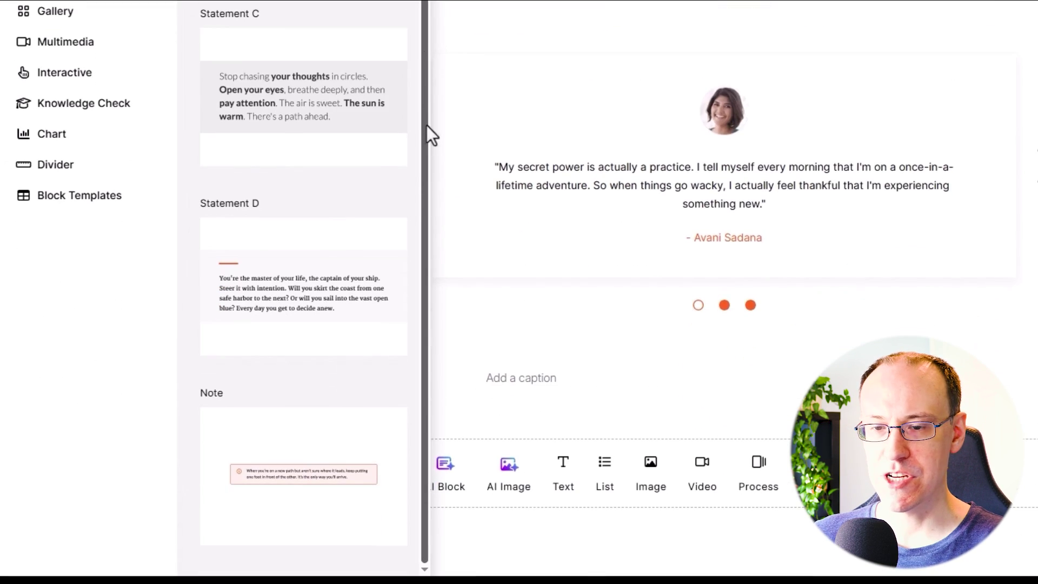
left_click(319, 483)
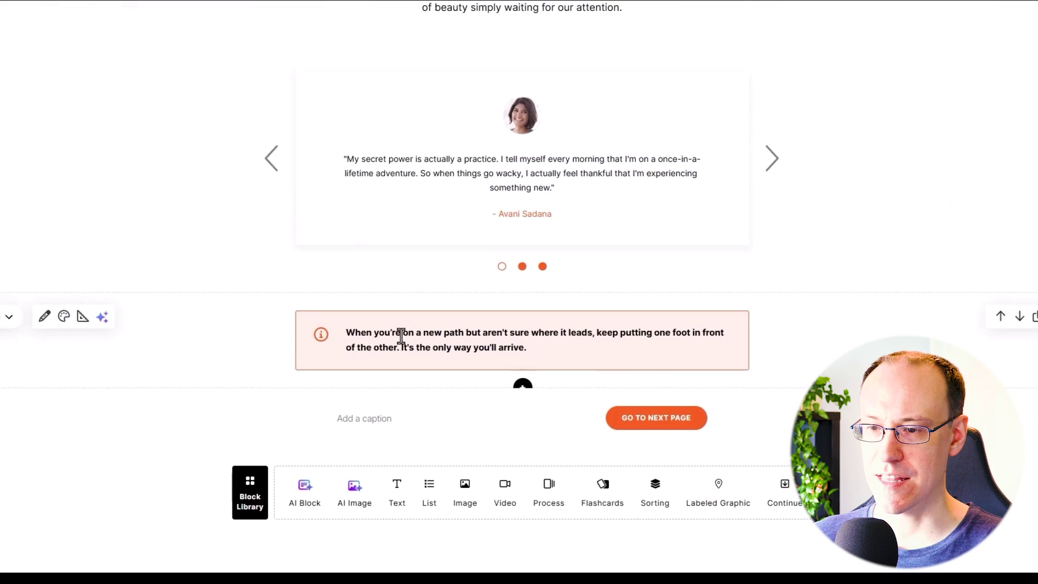
triple_click(508, 348)
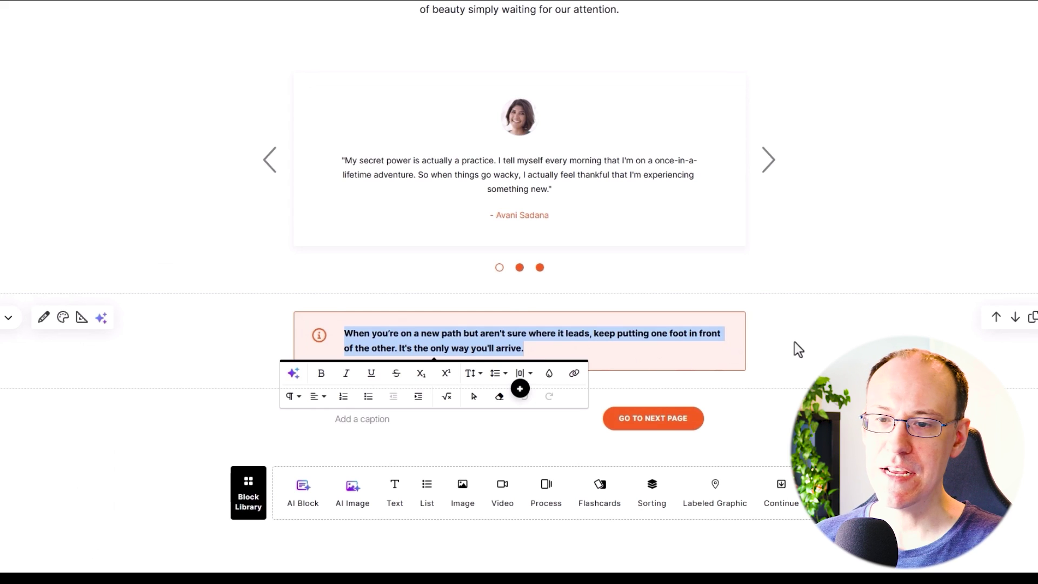
key("BackSpace")
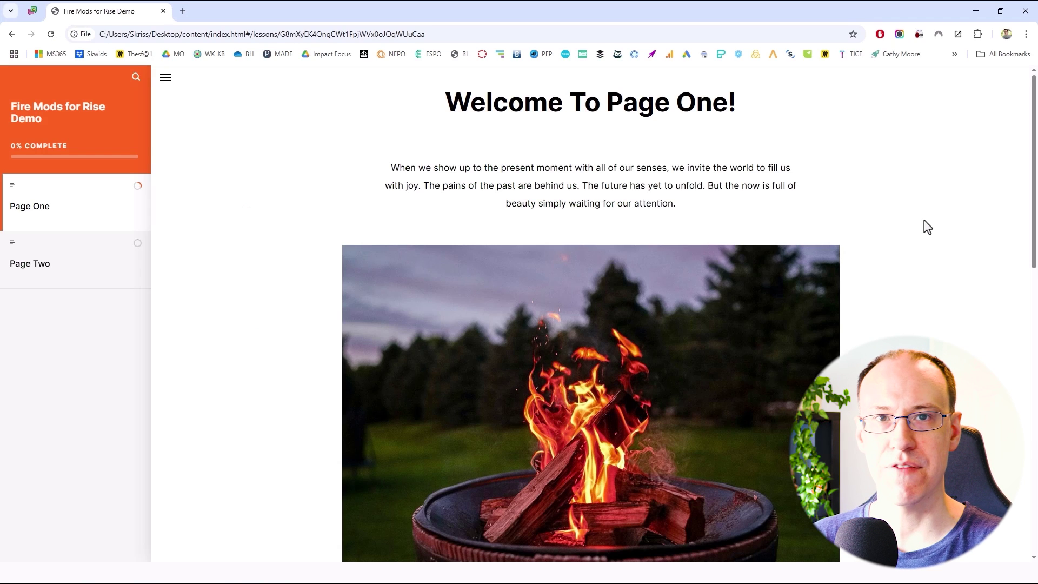
Enter 'This is my answer.' in the reflection box, save it, and go to Page Two
left_click_drag(1034, 195, 1035, 470)
left_click(698, 364)
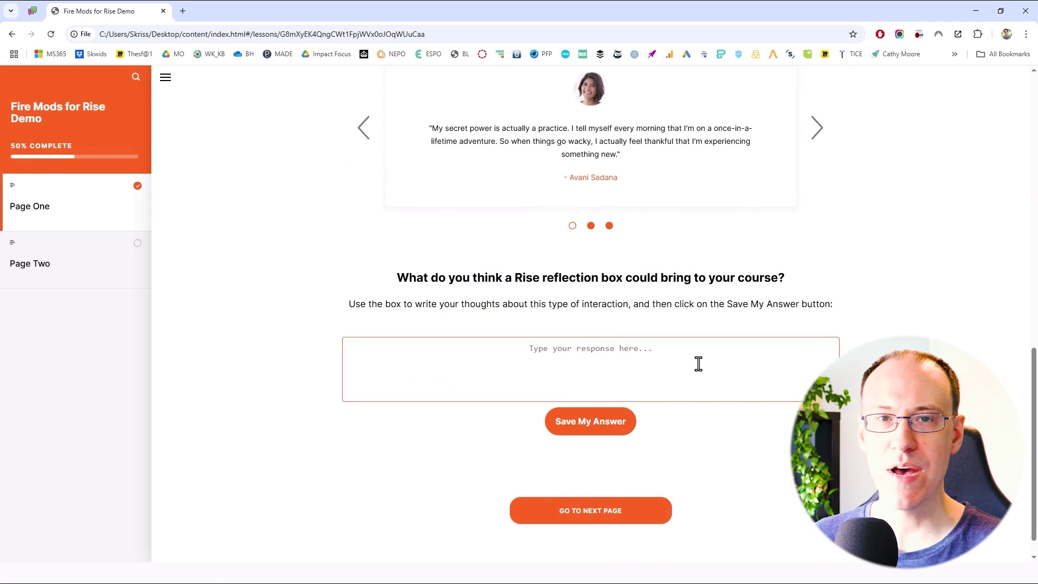
type("This is my answe")
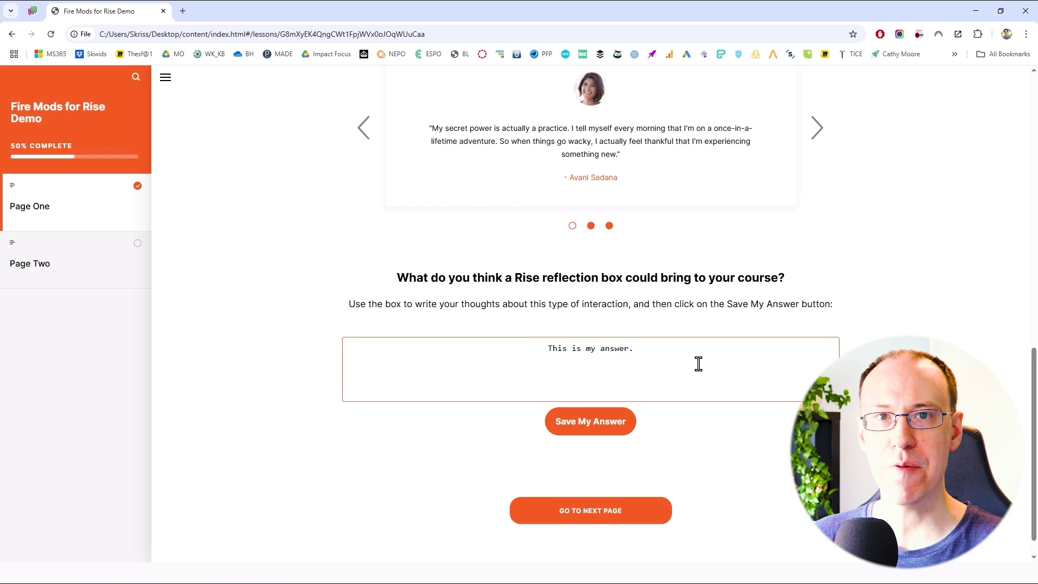
type("r.")
left_click(602, 425)
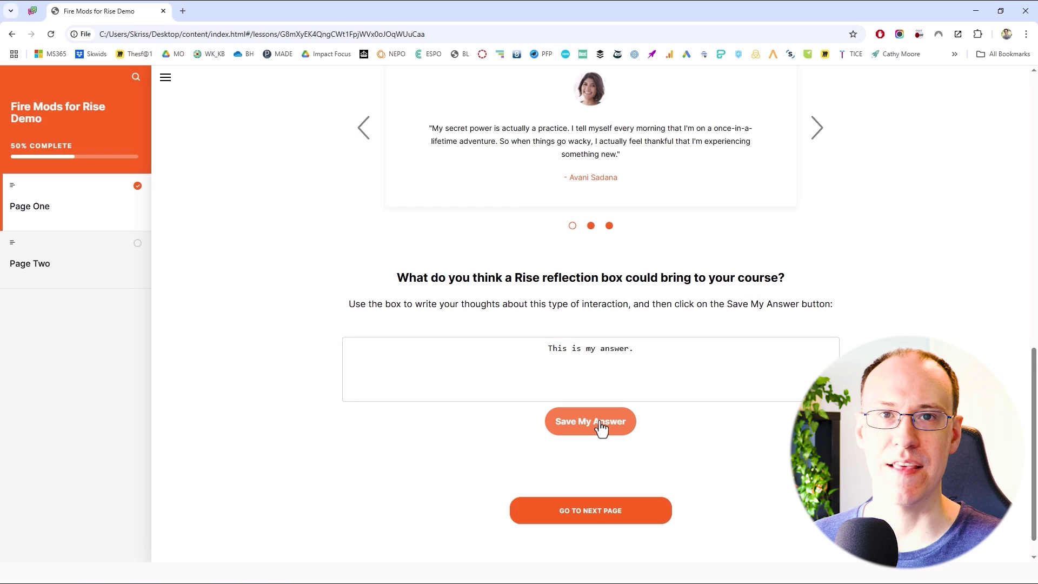
left_click(635, 511)
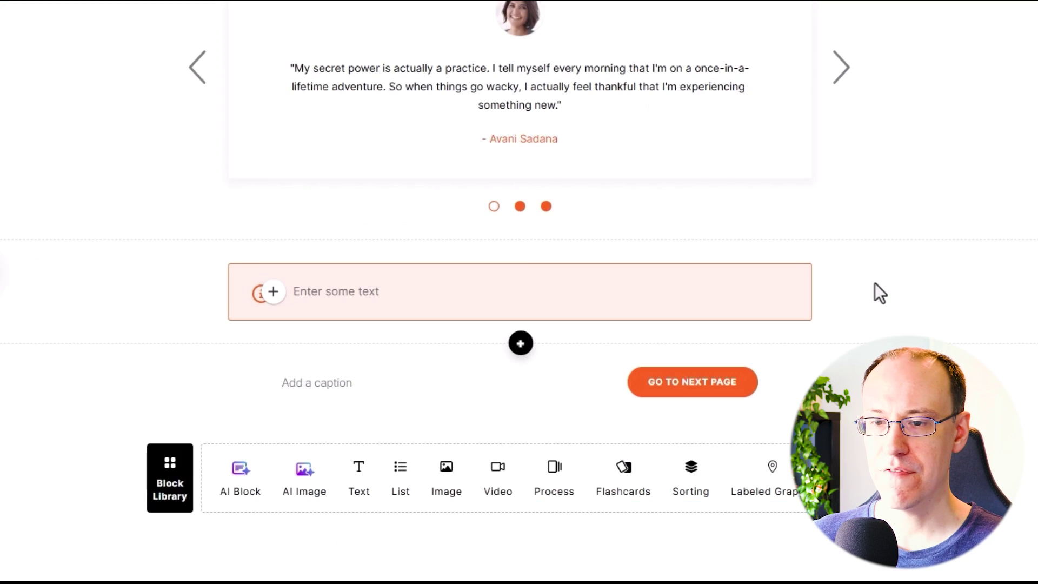
Type REFLECTION ID="REFLECT01" TITLE="What do you think a Rise reflection box could bring to your course?" INSTRUCTION="" in the note
type("RE")
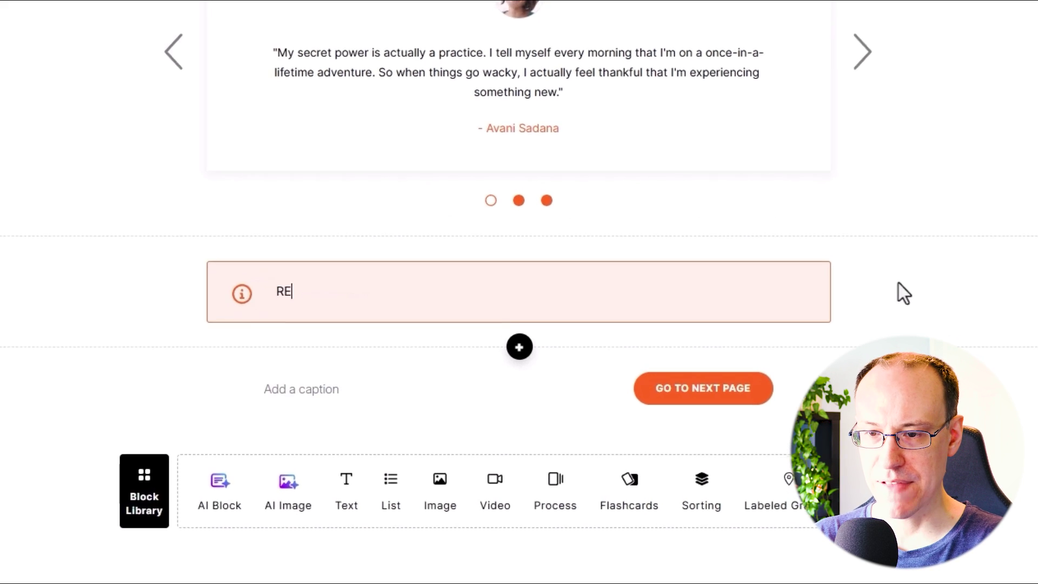
type("FLECTION I")
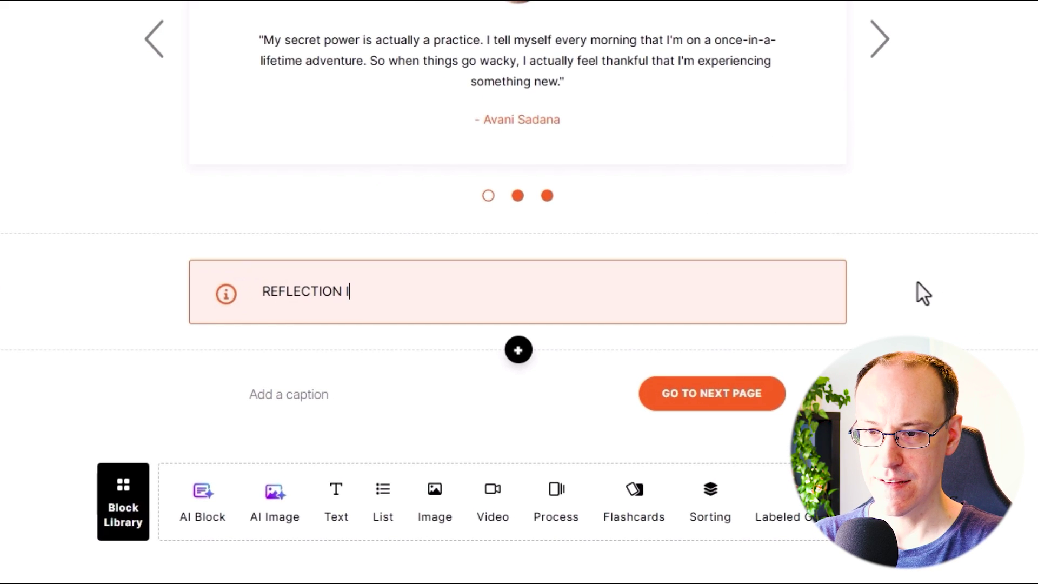
type("D=\"\"")
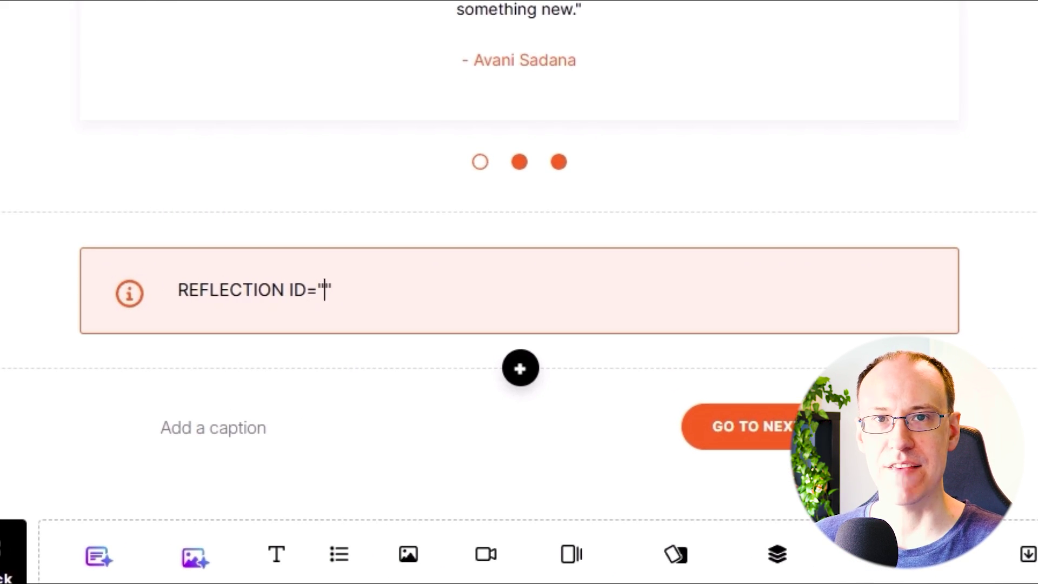
type("REFLECT01")
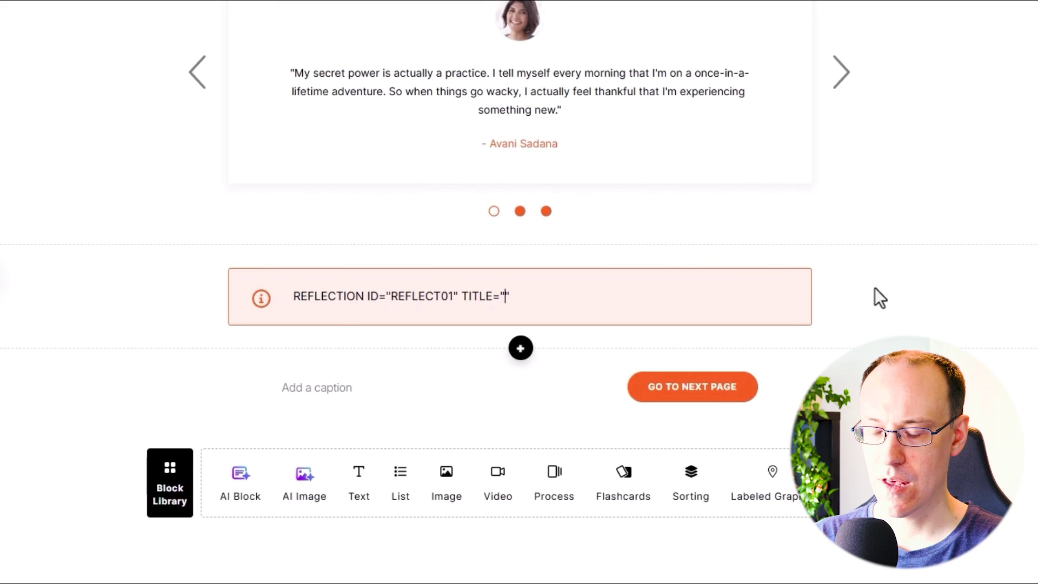
type("What do you th")
type("ink a Rise ref")
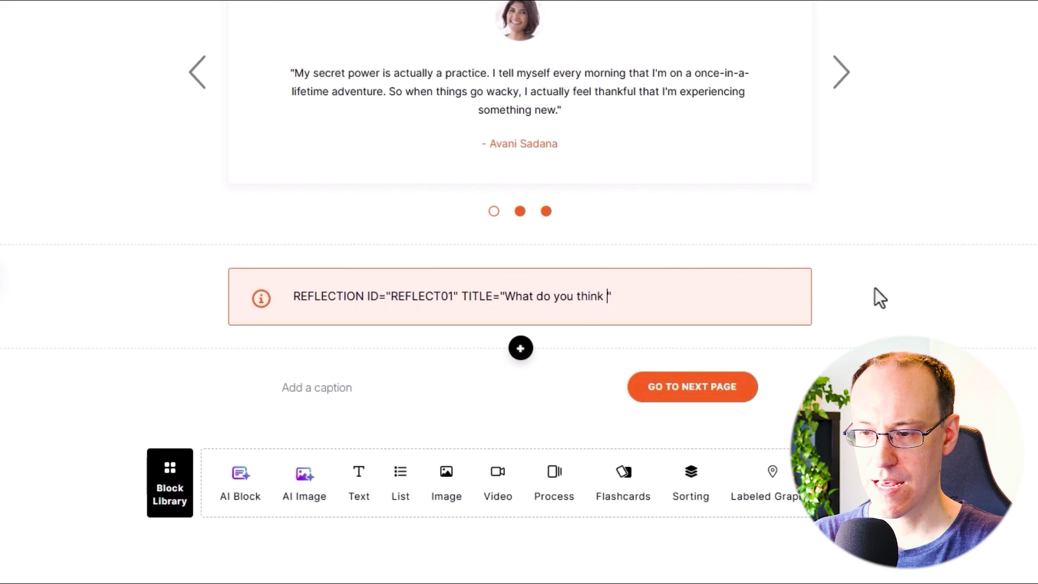
type("lection box coul")
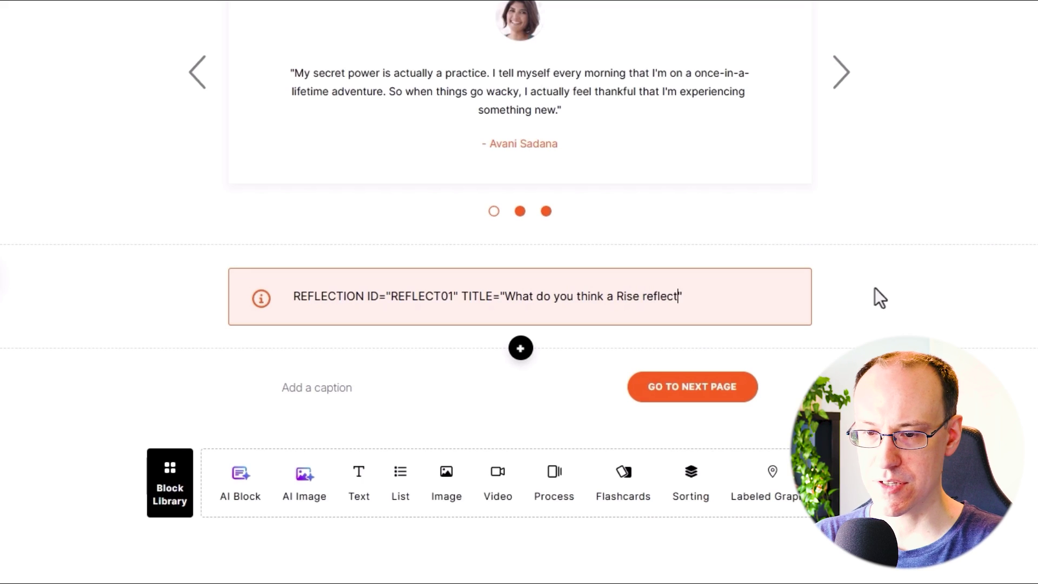
type("d bring to your co")
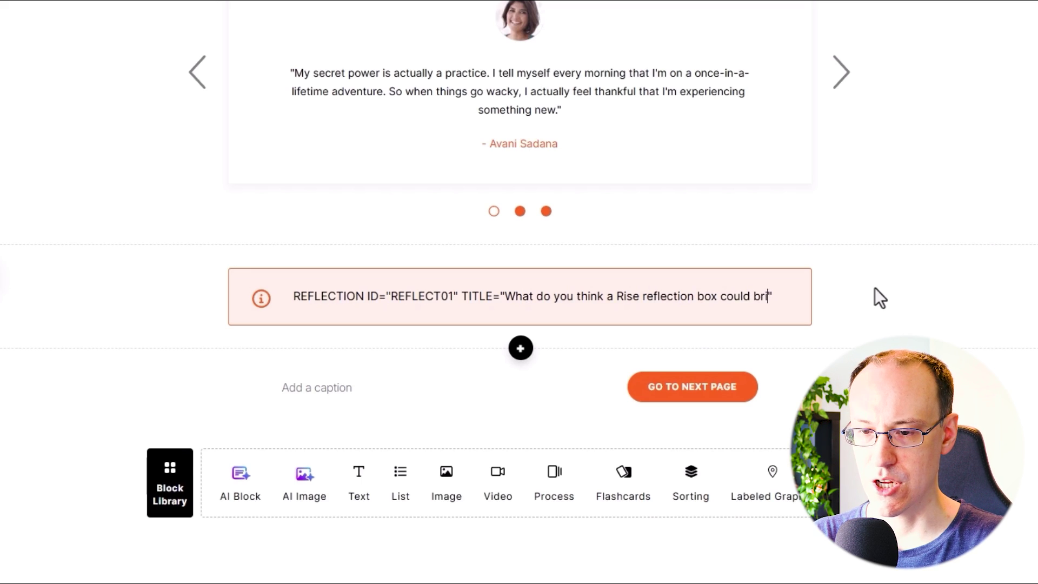
type("urse?")
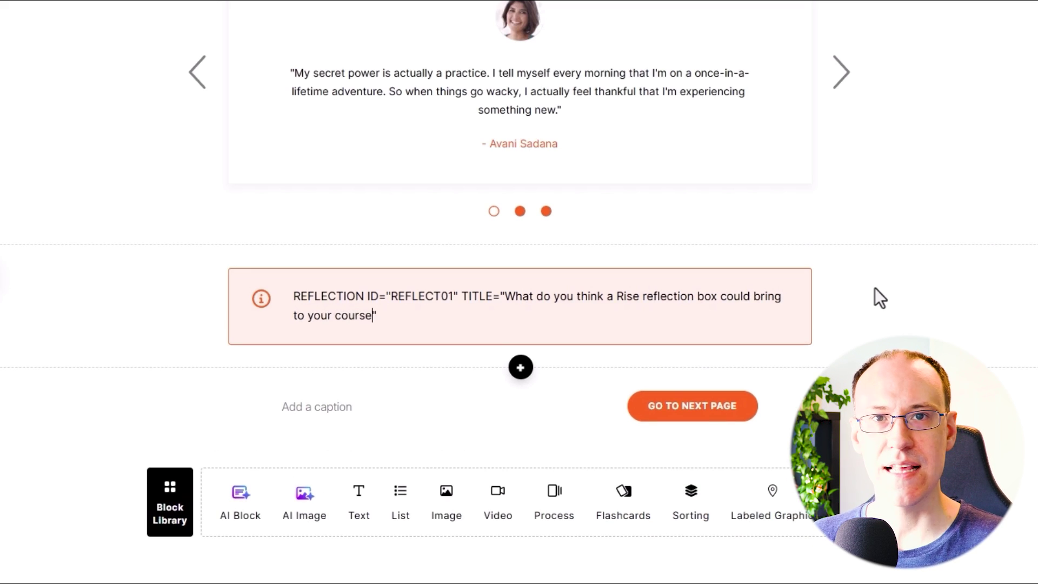
key("Right")
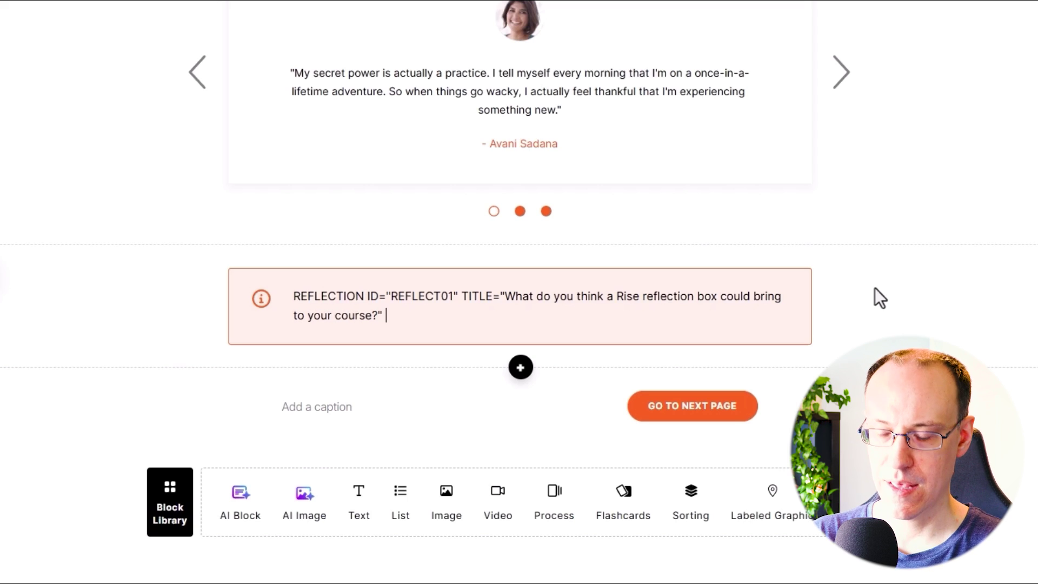
type("INSTR")
type("UCTION=")
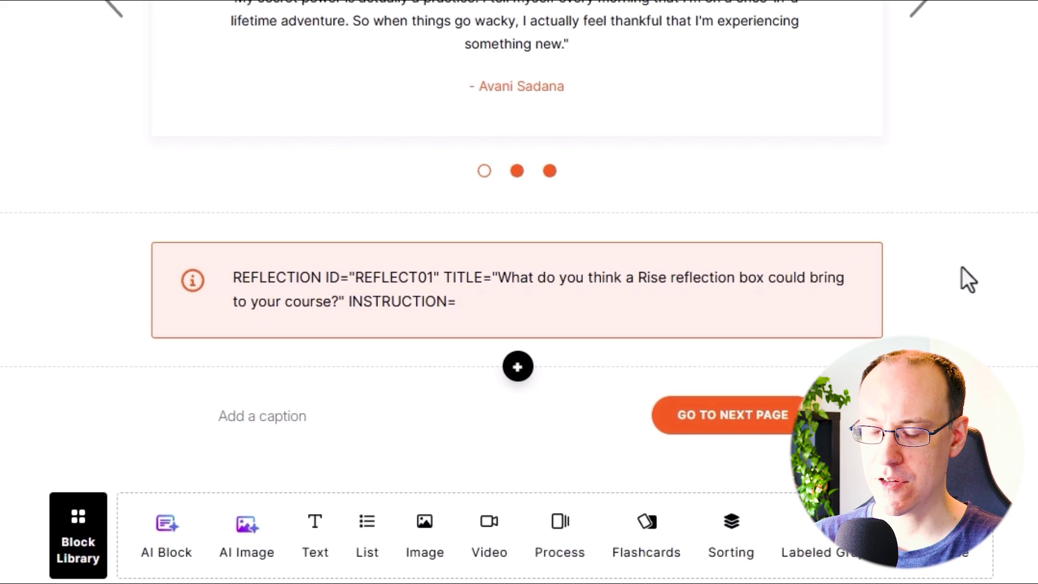
type("\"\"")
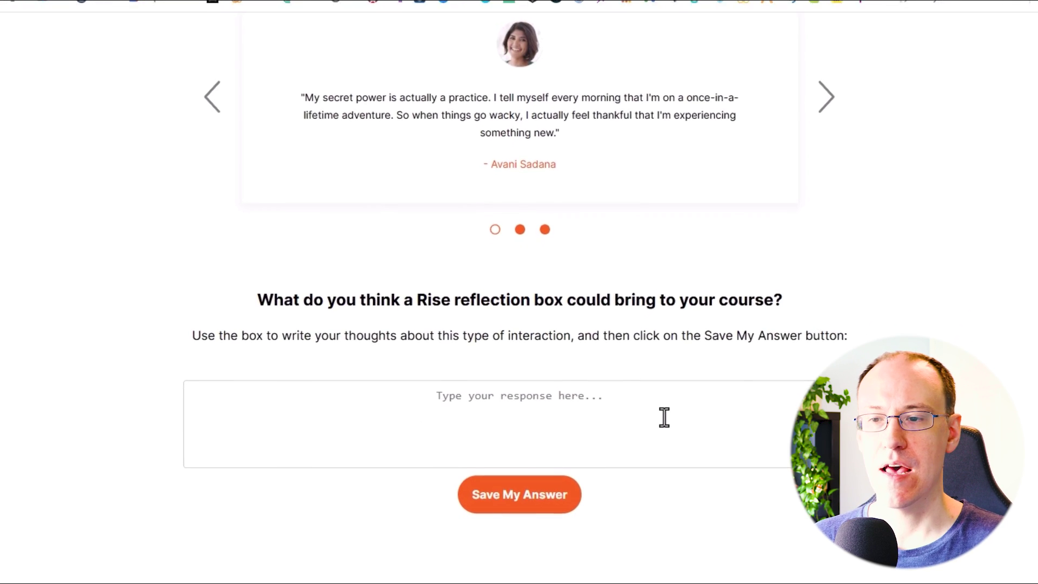
Write the instruction text 'Use the box to write your thoughts about this type of interaction…' inside INSTRUCTION
left_click(660, 421)
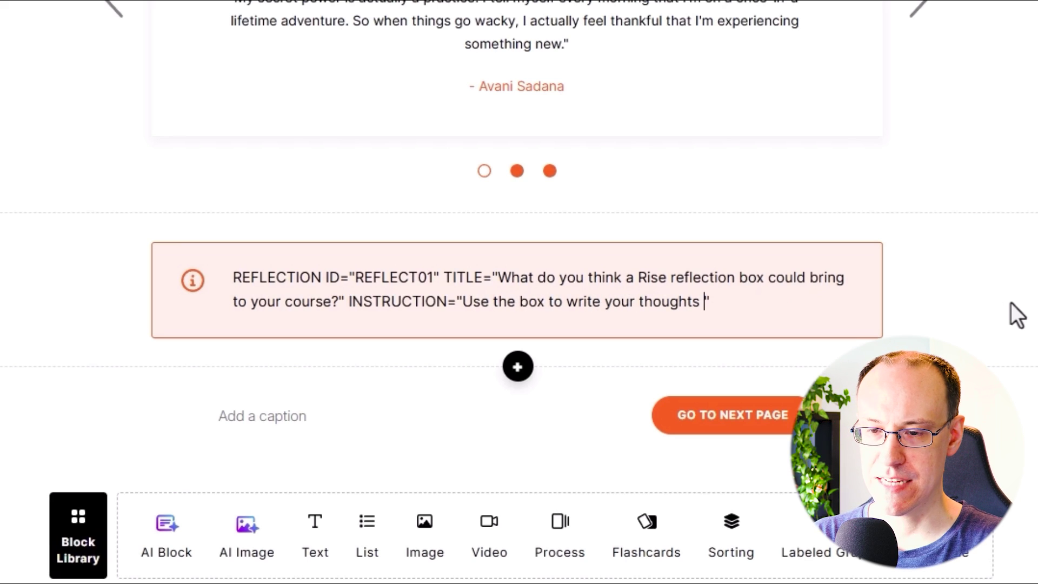
type("interaction, and then click on the Save My")
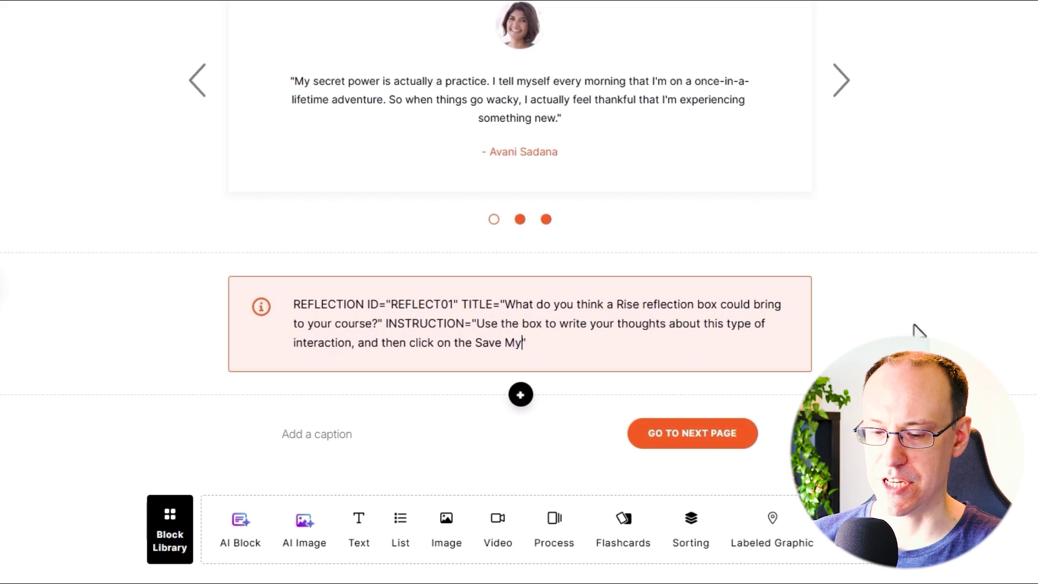
type("tton.")
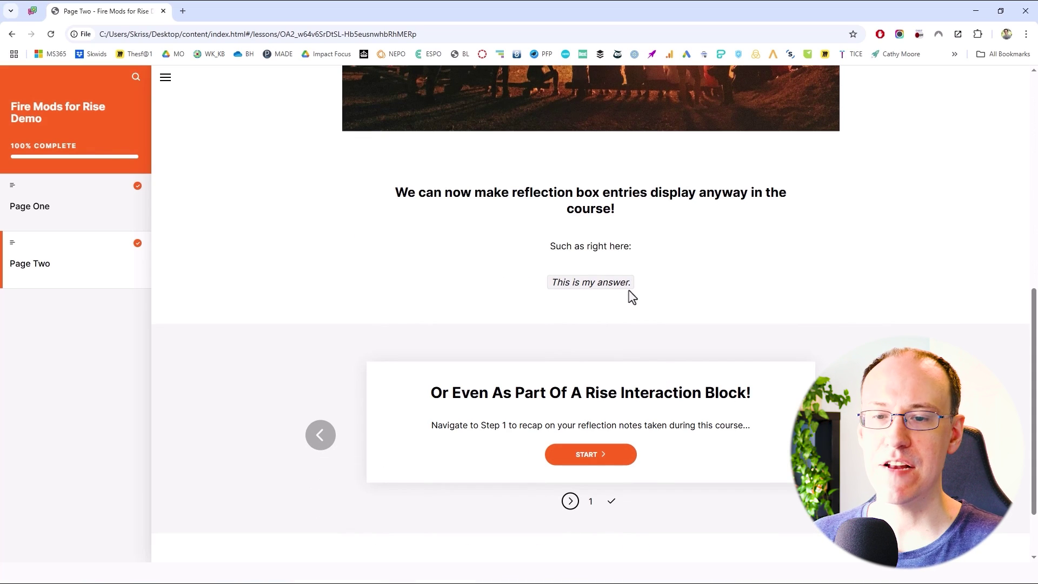
Return to the course outline and open Page Two for editing at the 'Such as right here:' text
left_click(616, 457)
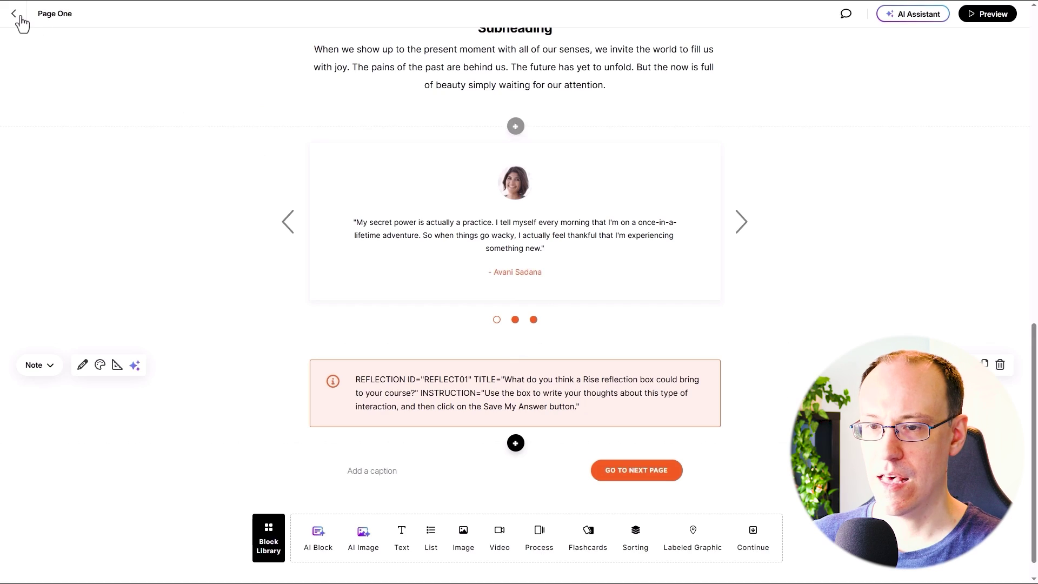
left_click(16, 15)
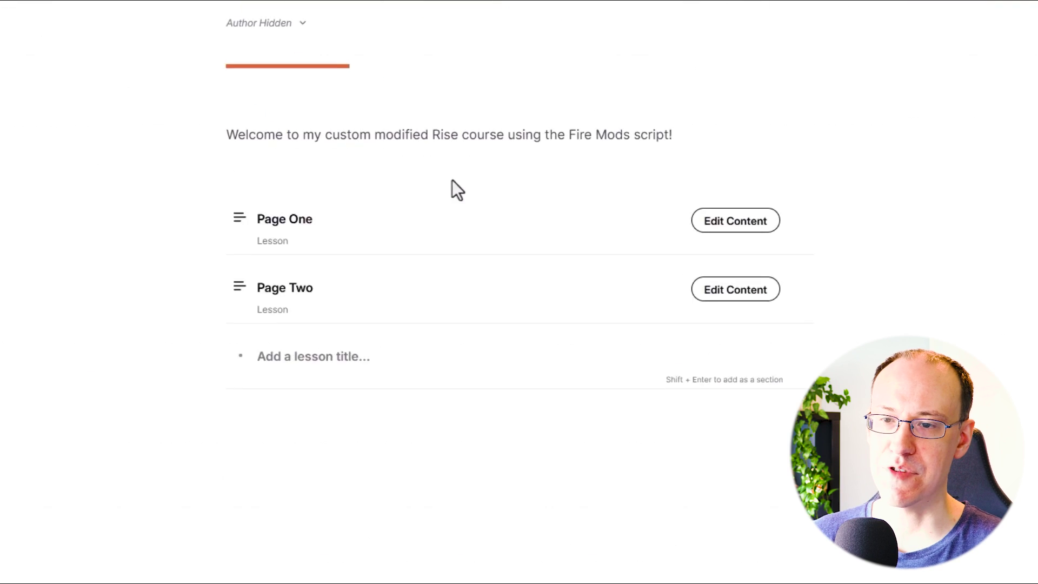
left_click(780, 297)
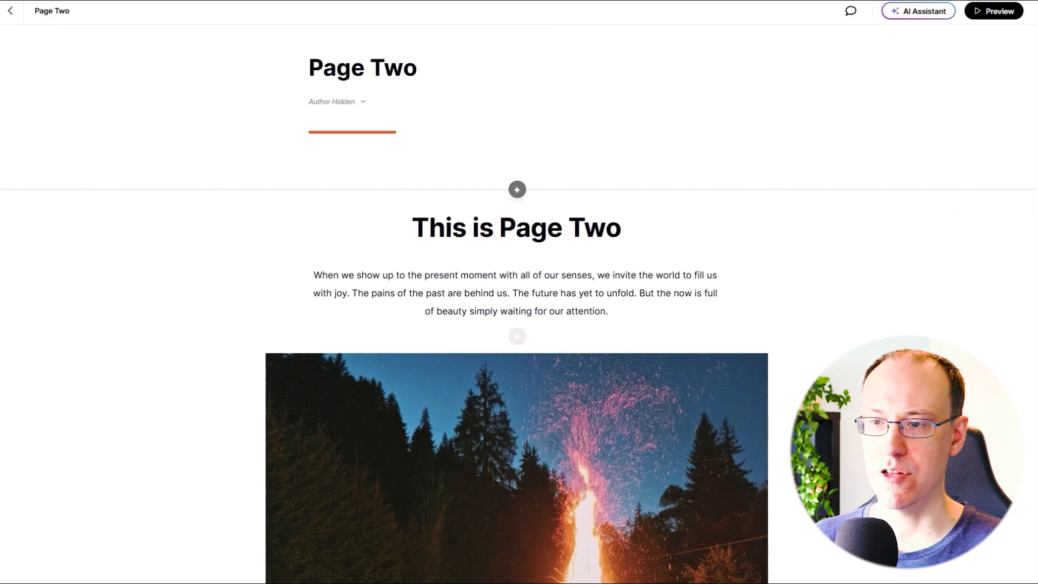
scroll(1032, 302, "down", 10)
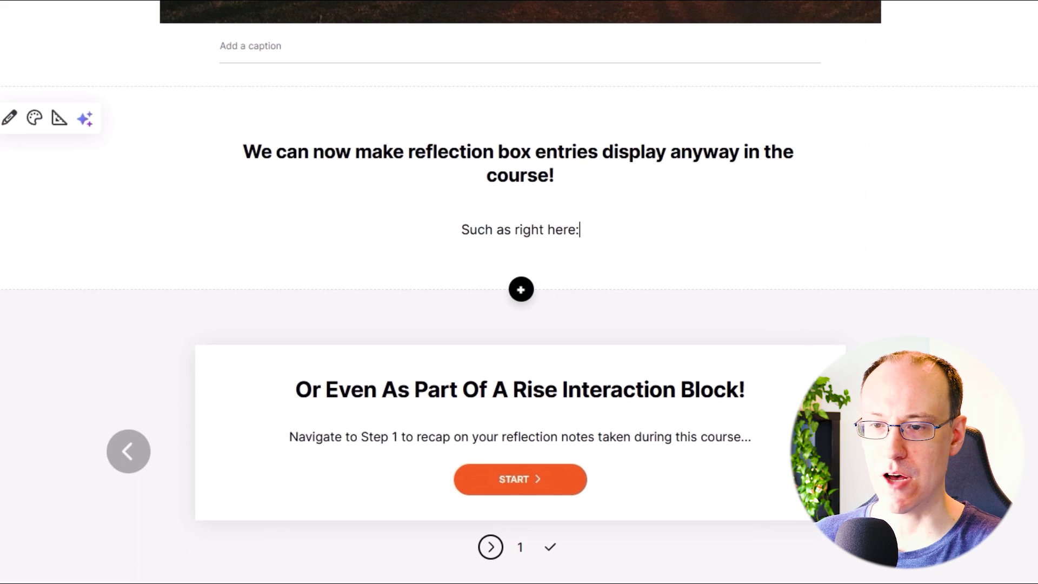
Add a new line under 'Such as right here:' and type [REFLECT01]
key("Return")
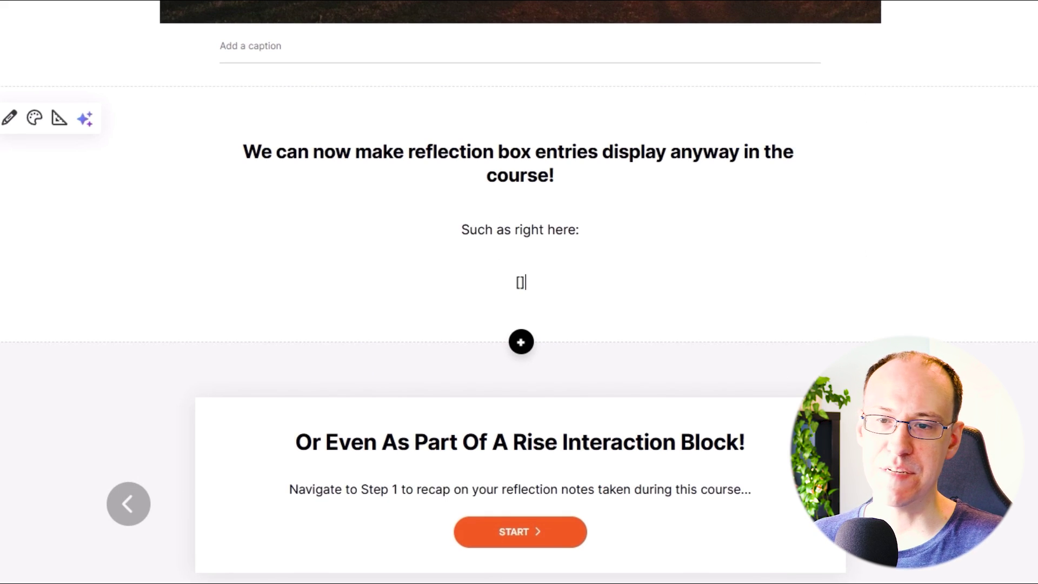
type("[")
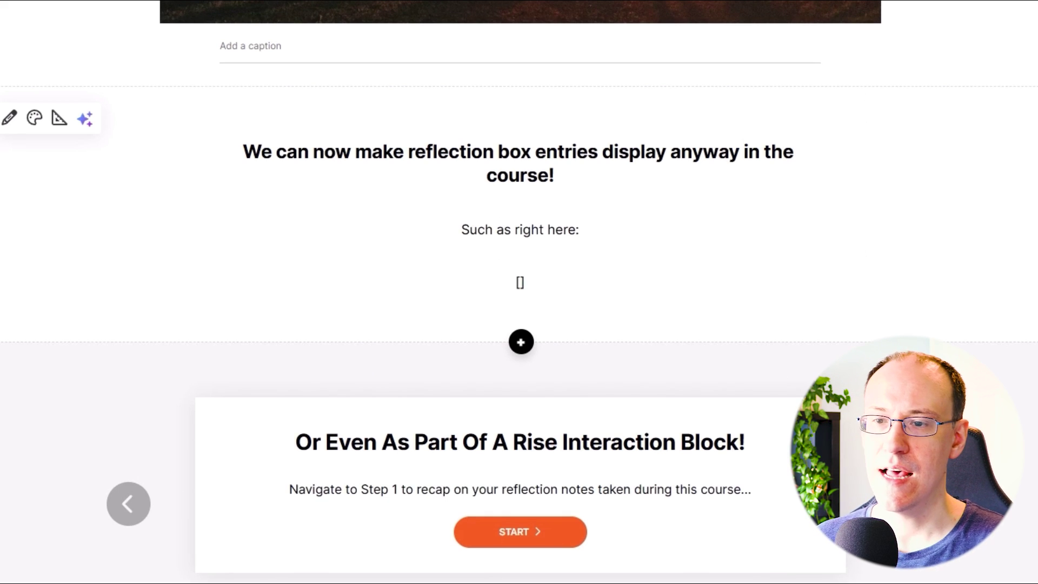
type("REFLEC")
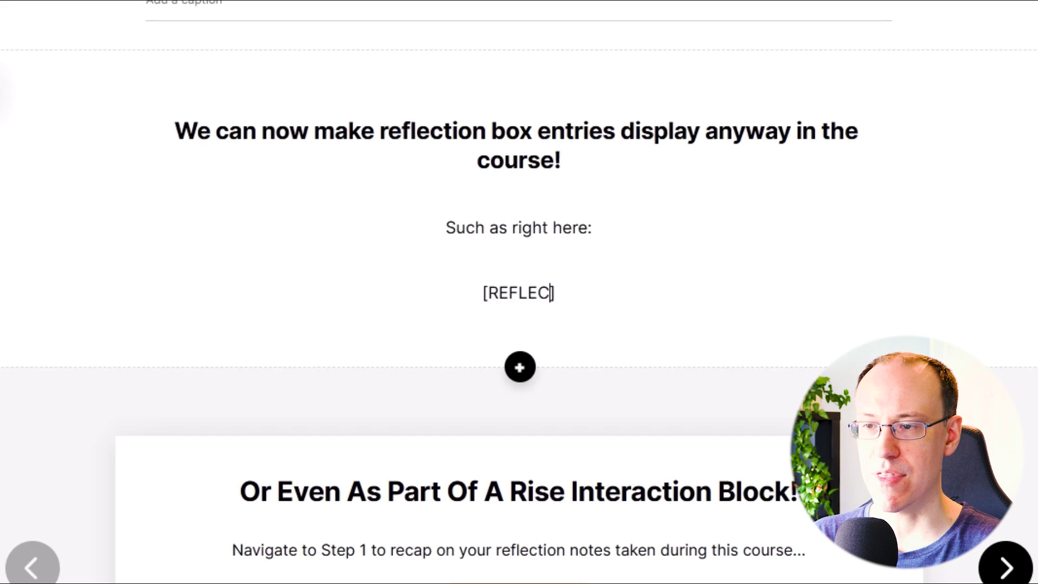
type("T01")
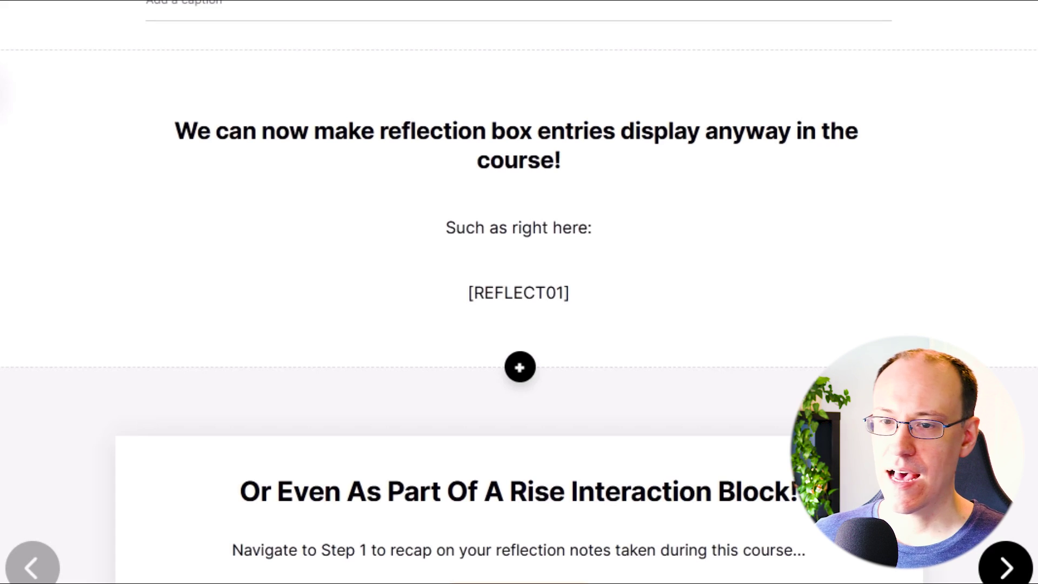
Type [REFLECT01] as step 01's description in the process block, then go back to the outline
scroll(837, 319, "down", 2)
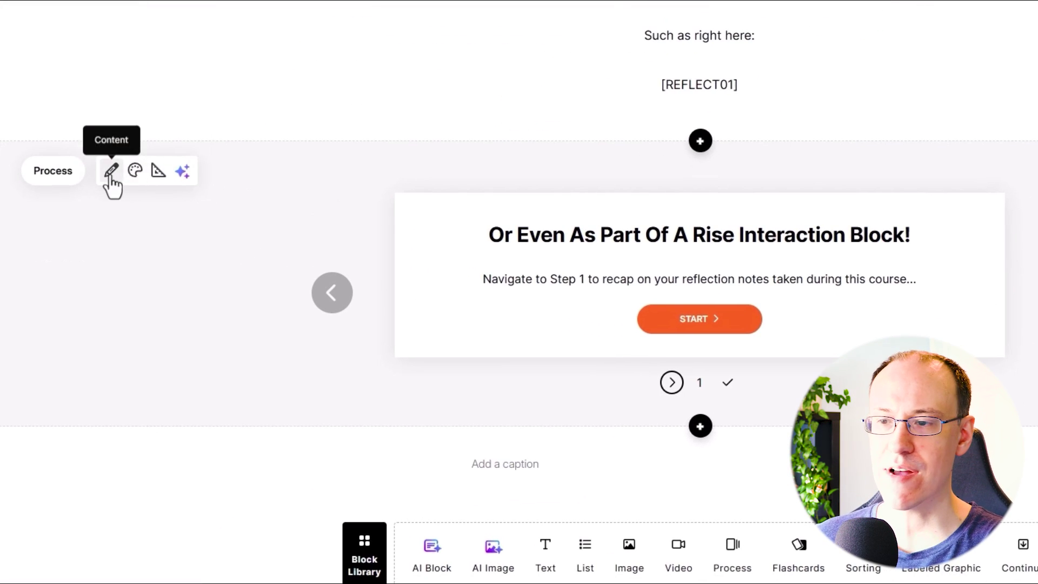
left_click(111, 172)
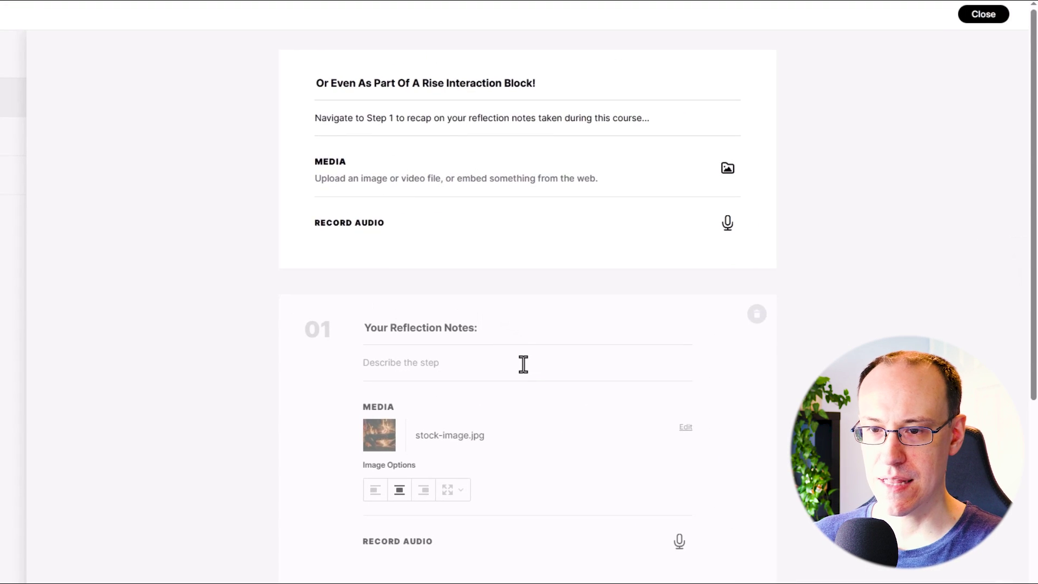
left_click(524, 364)
type("[]")
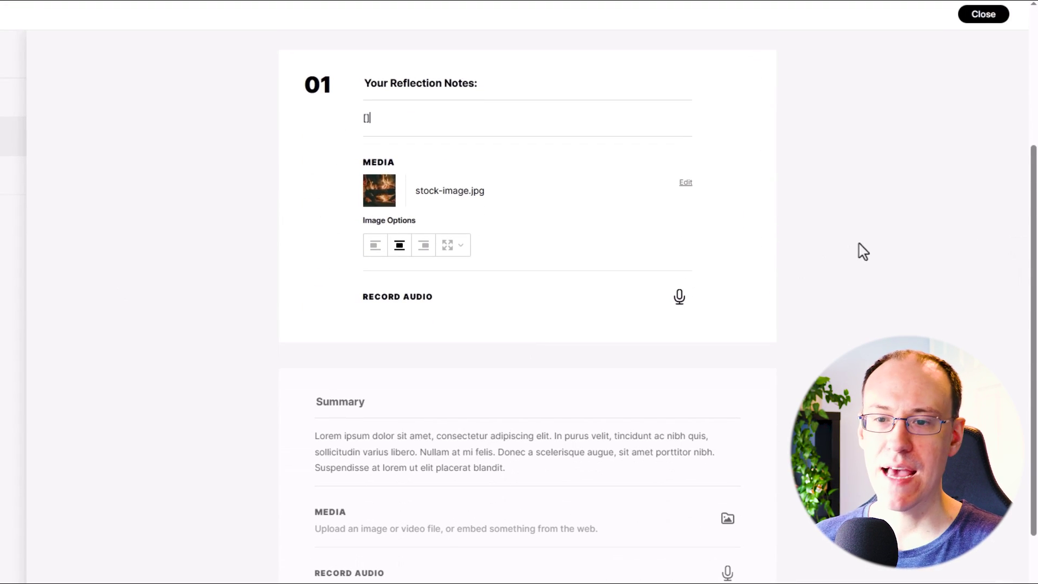
type("REFLE")
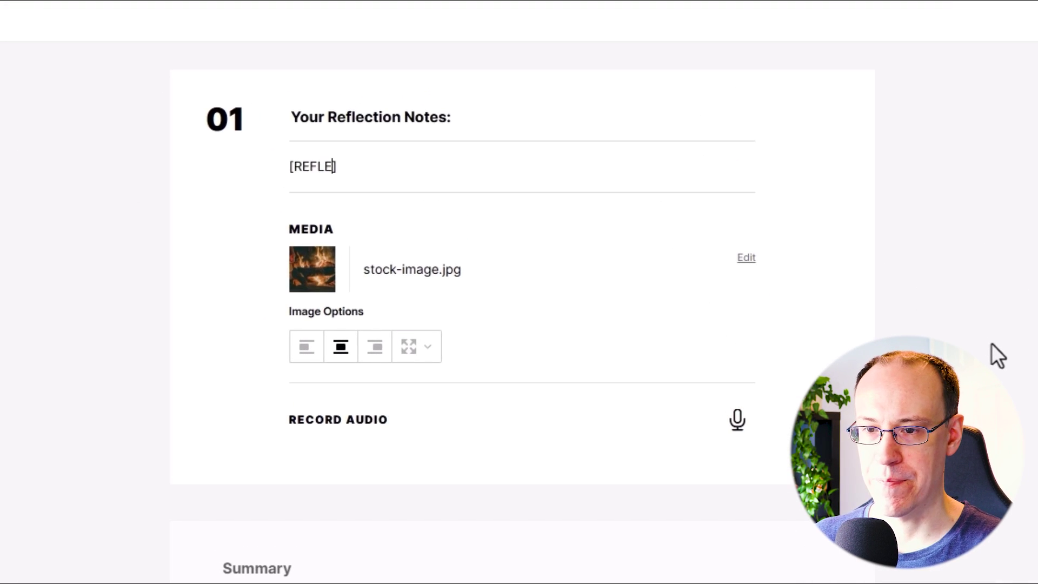
type("CT")
type("01")
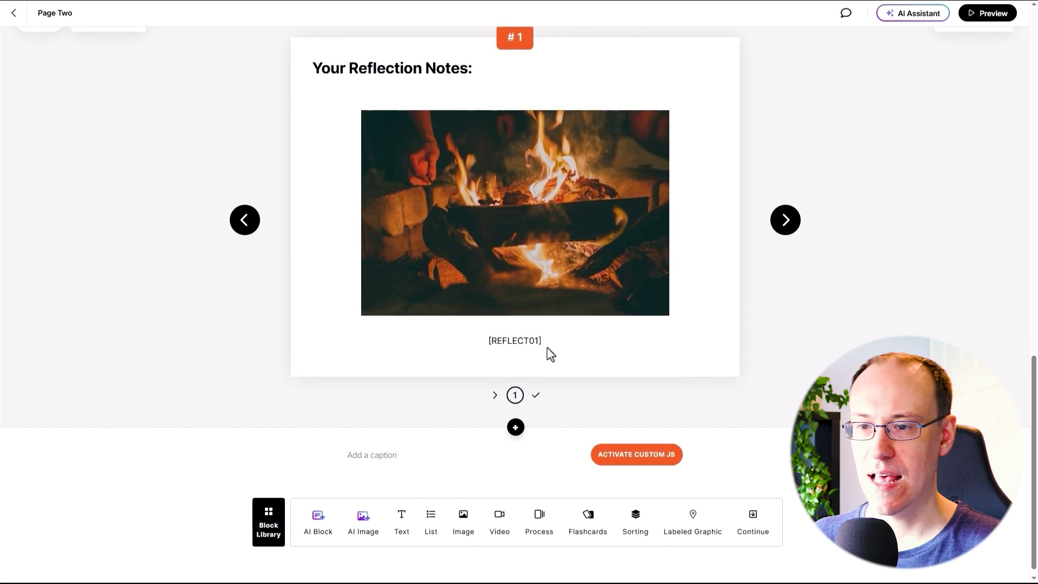
left_click(14, 13)
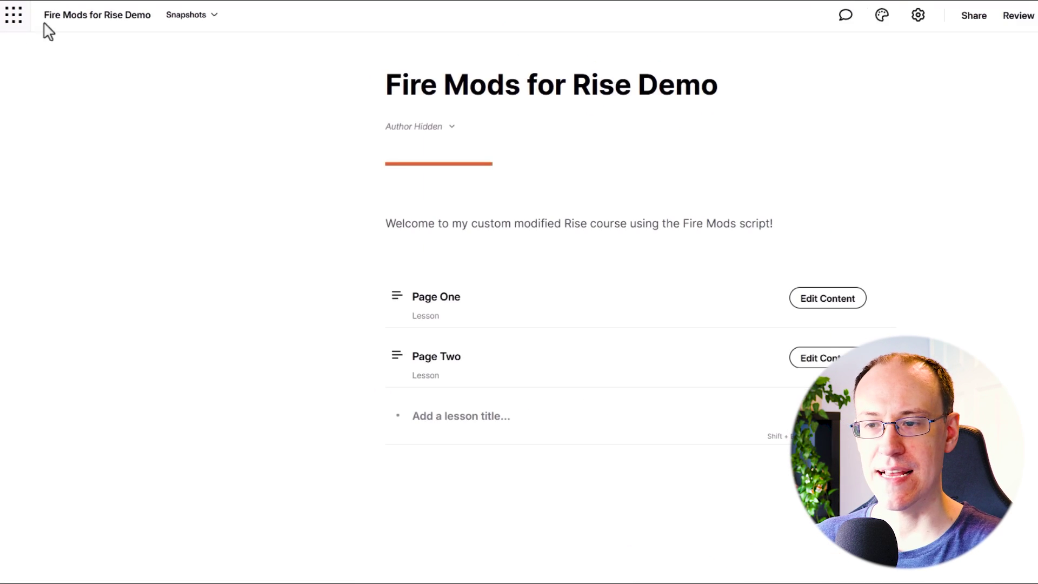
Change enableReflectionBlocks from false to true in firemods.js
left_click(827, 17)
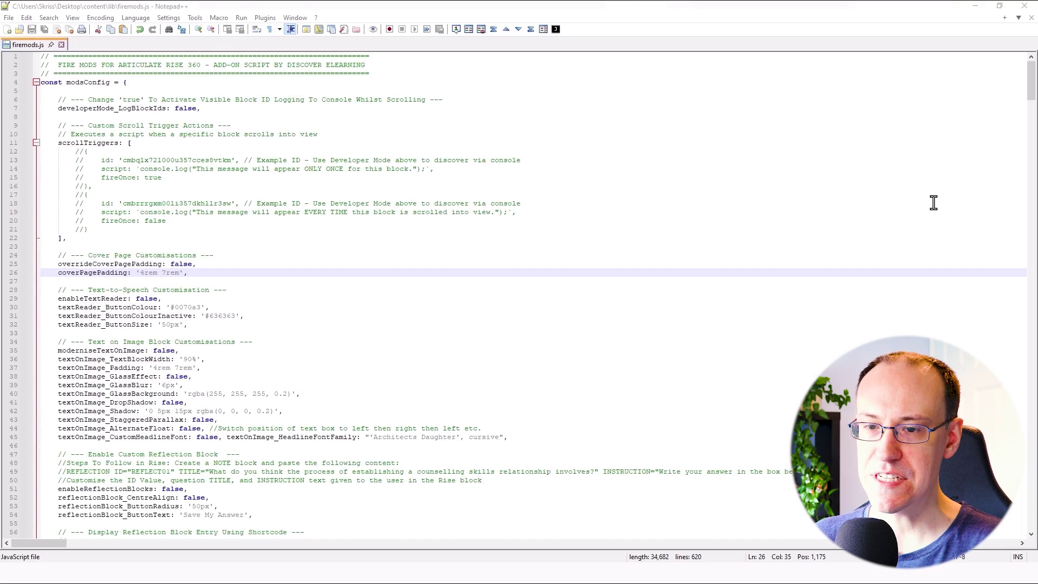
scroll(1022, 105, "down", 9)
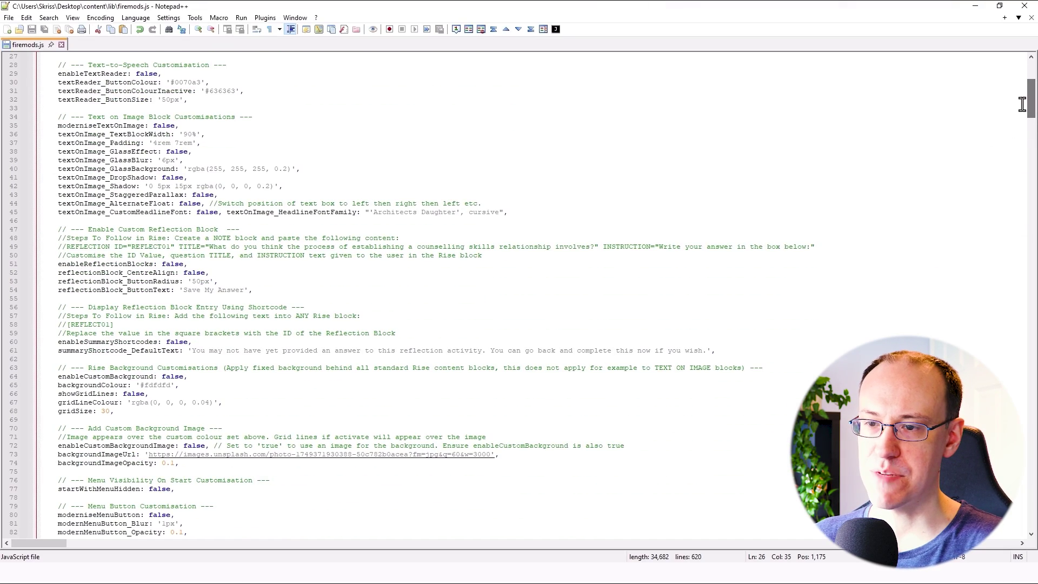
left_click(182, 263)
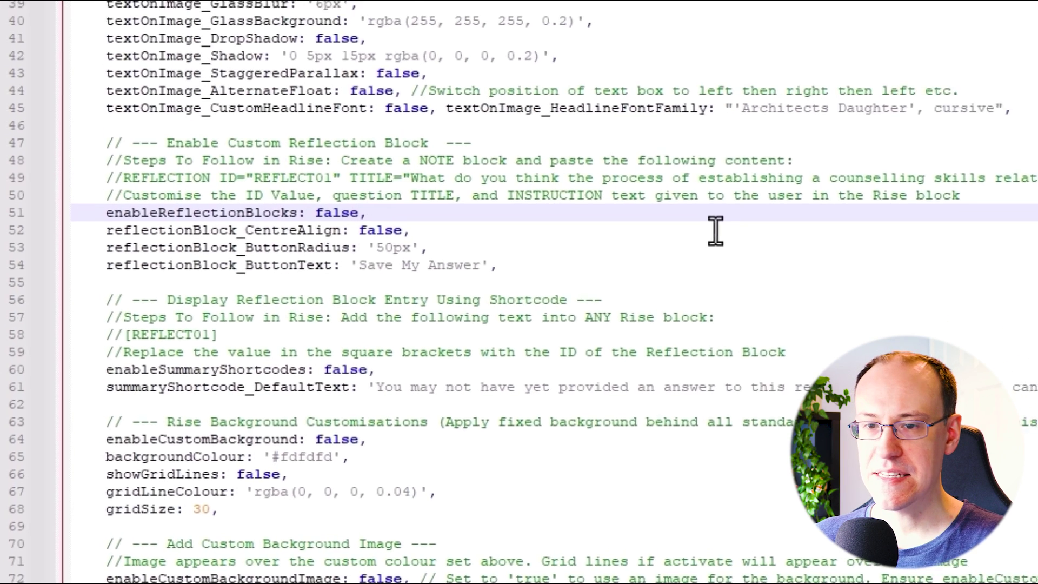
key("BackSpace")
key("BackSpace")
key("BackSpace")
key("BackSpace")
key("BackSpace")
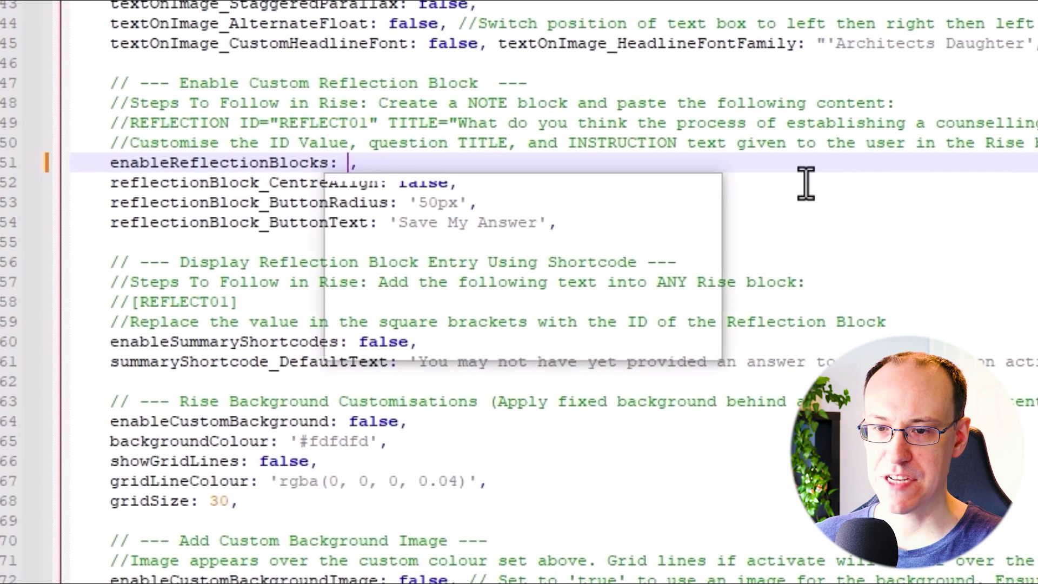
type("true")
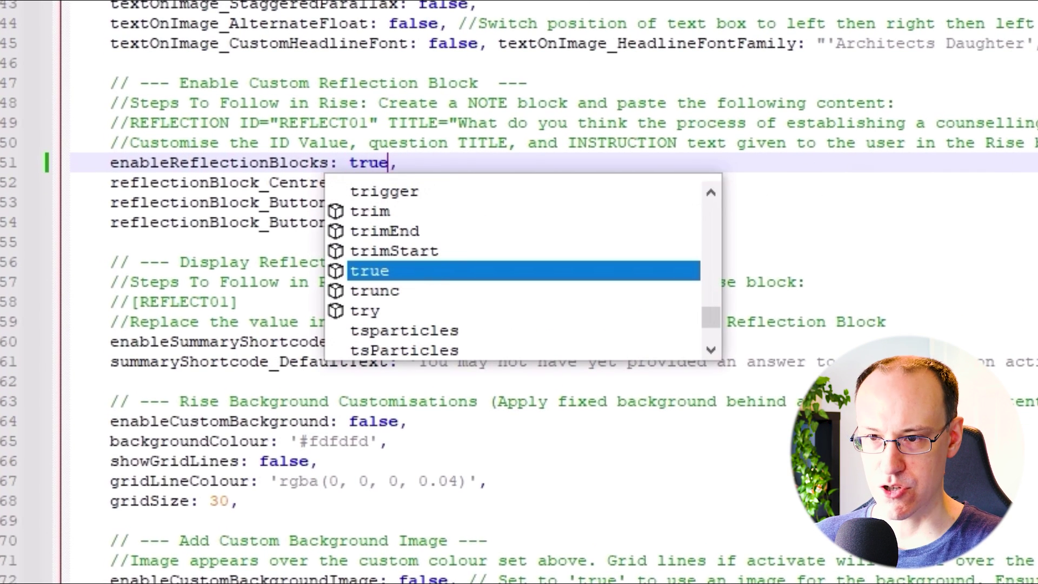
Change reflectionBlock_CentreAlign from false to true
left_click(1009, 187)
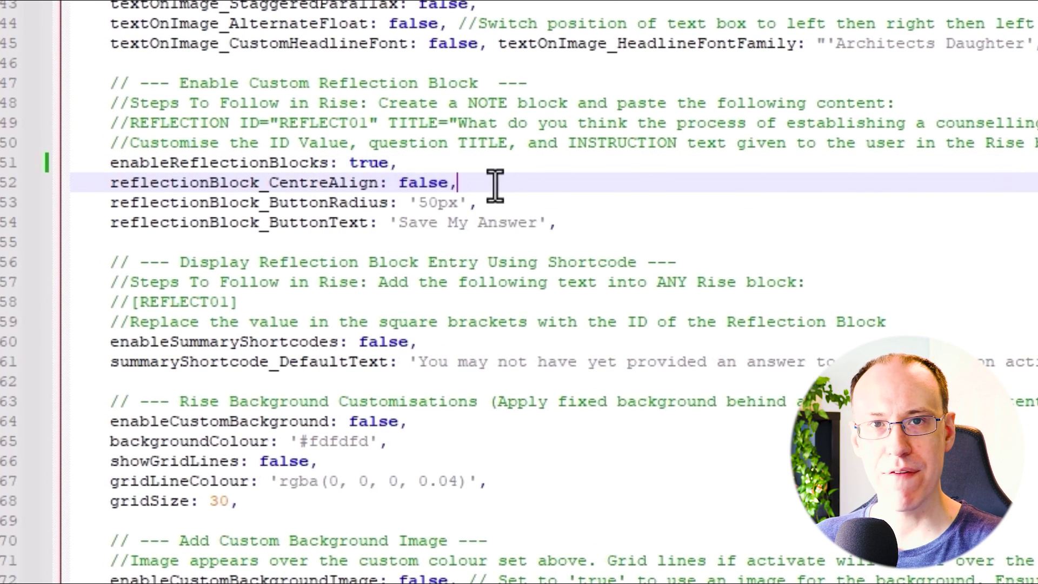
left_click(446, 183)
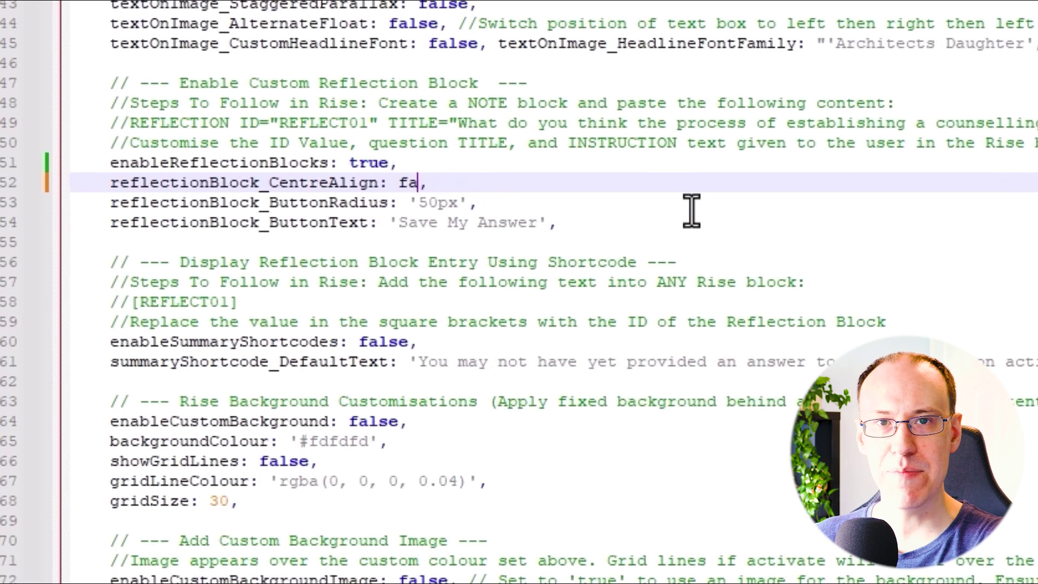
type("true")
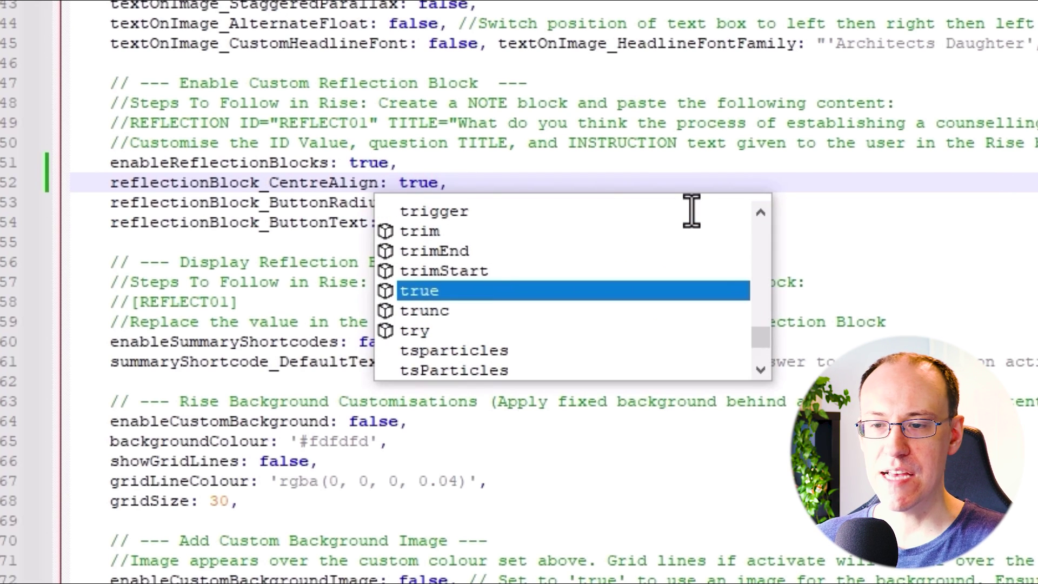
left_click(624, 162)
left_click(496, 206)
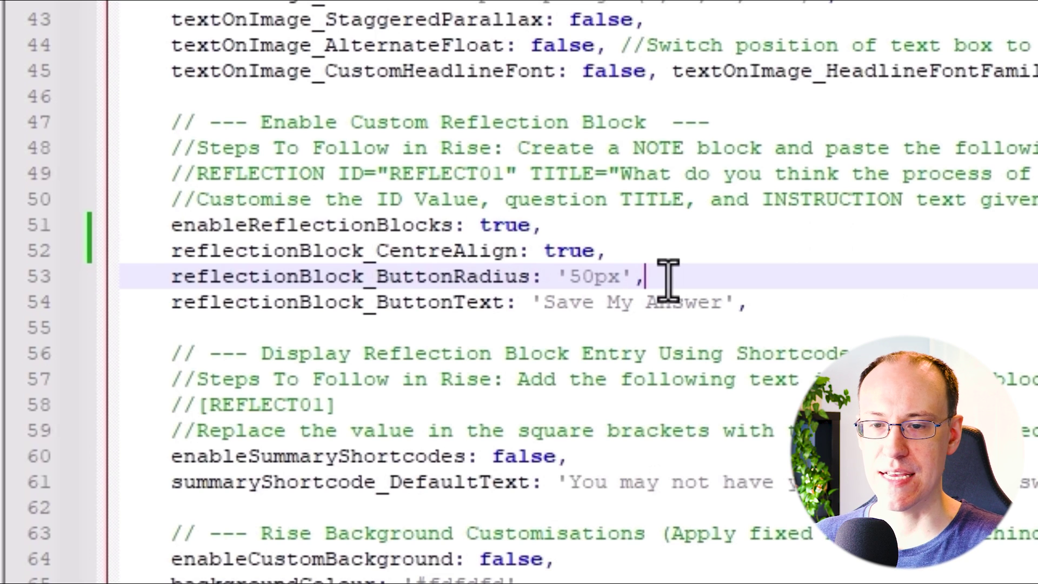
left_click(832, 308)
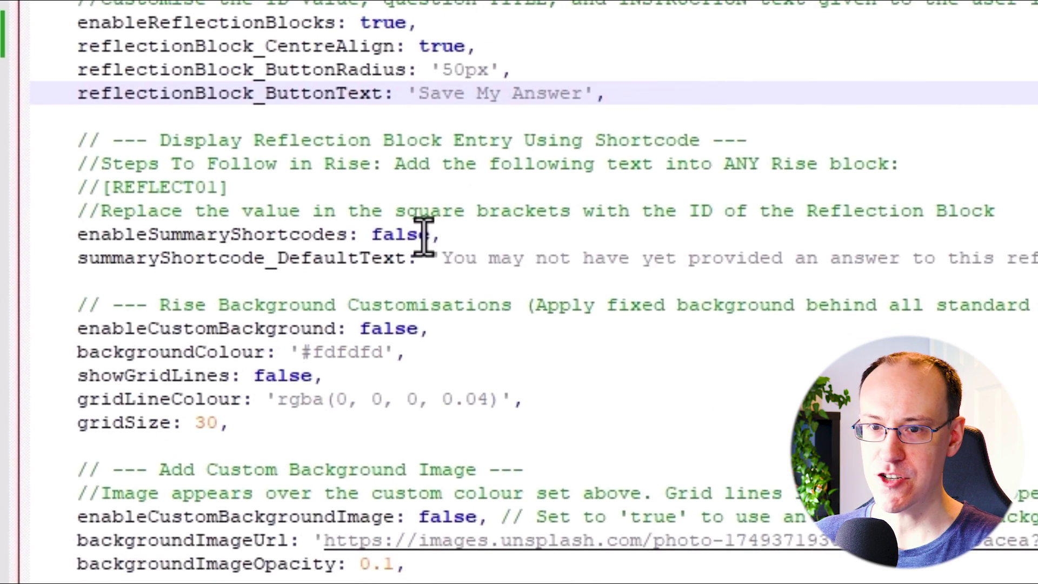
Change enableSummaryShortcodes on line 60 of firemods.js from false to true
left_click(508, 265)
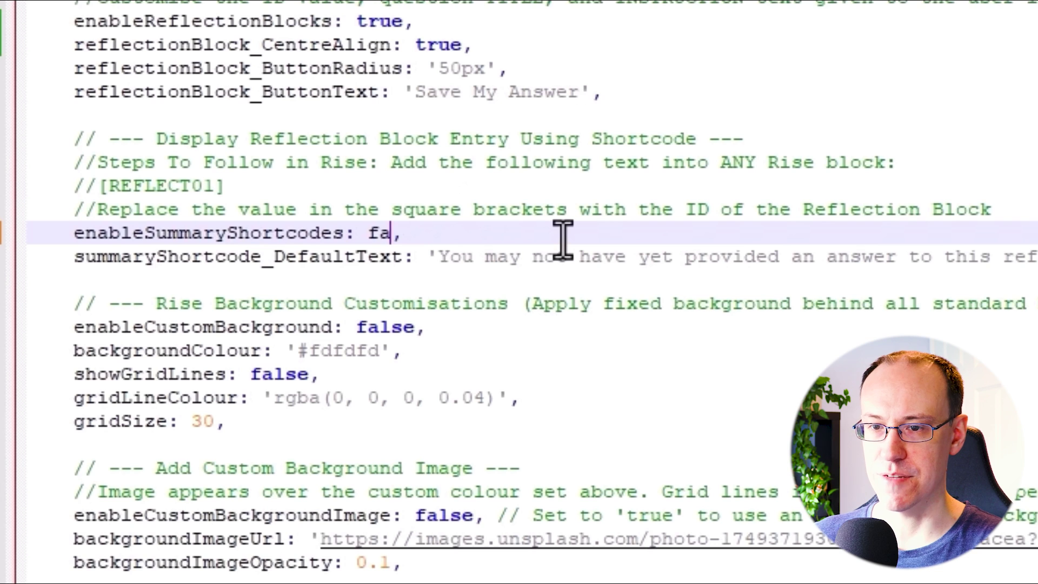
type("true")
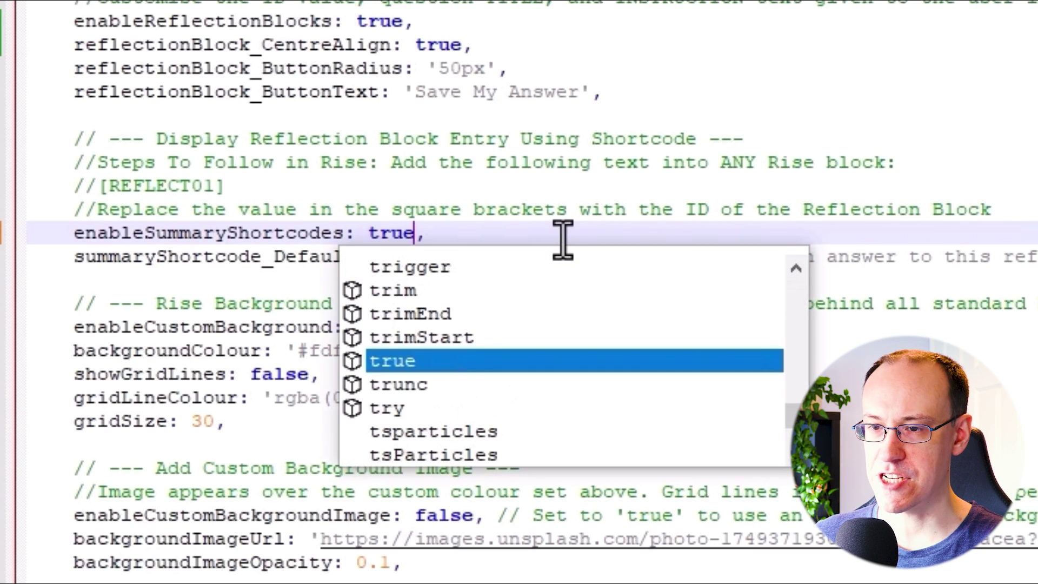
left_click(962, 185)
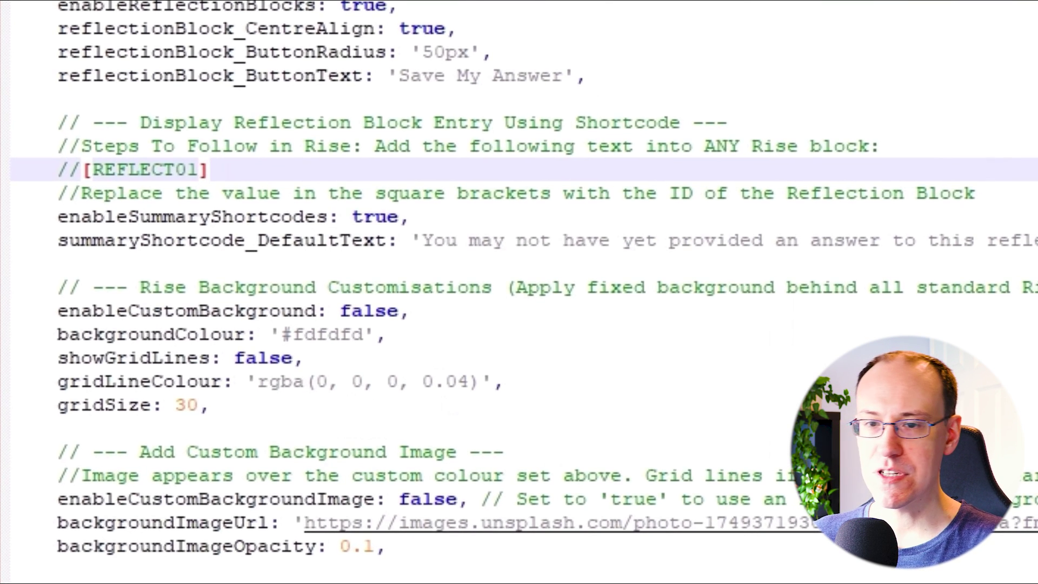
left_click(595, 256)
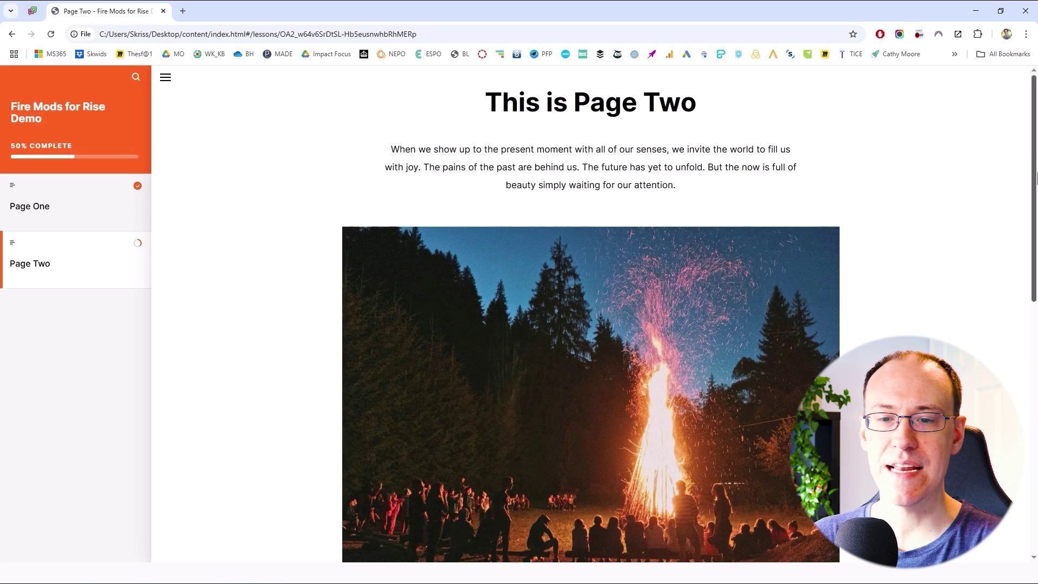
Enter and save 'This is my answer.' in Page One's reflection box, then continue to Page Two
scroll(1034, 265, "down", 3)
scroll(784, 322, "down", 5)
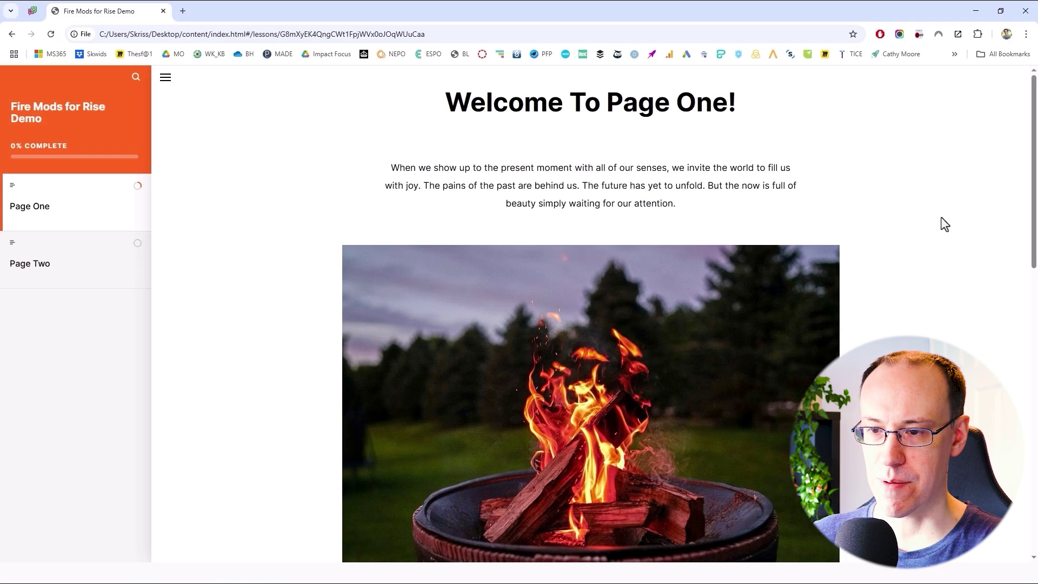
left_click_drag(1028, 190, 1035, 417)
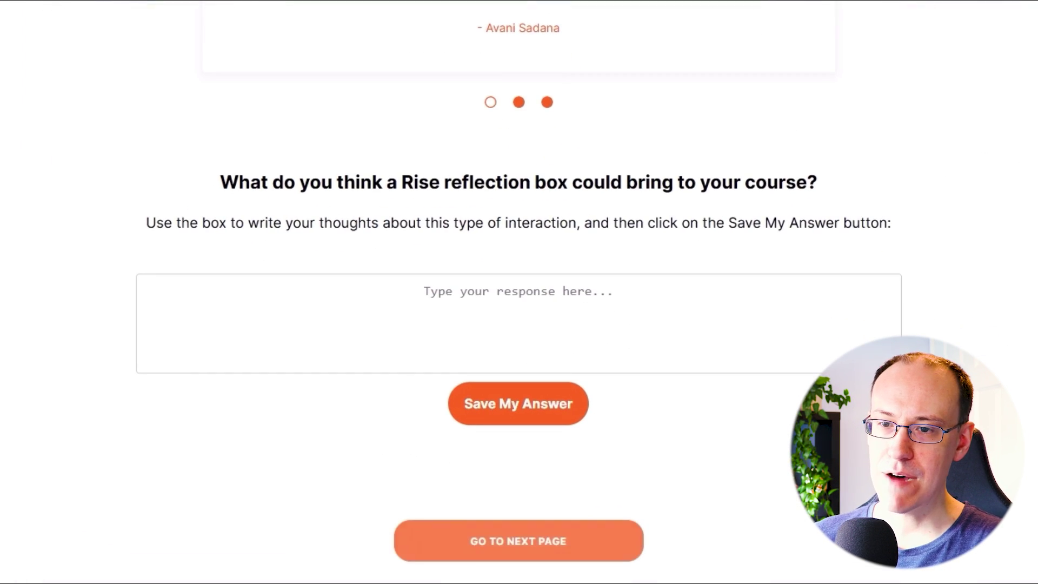
left_click(682, 316)
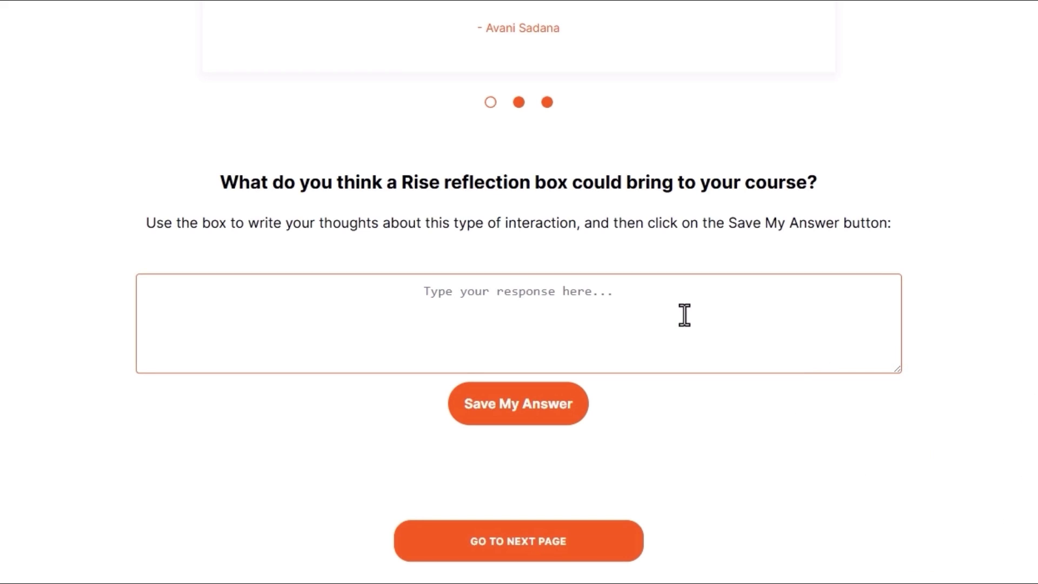
type("This is my answer.")
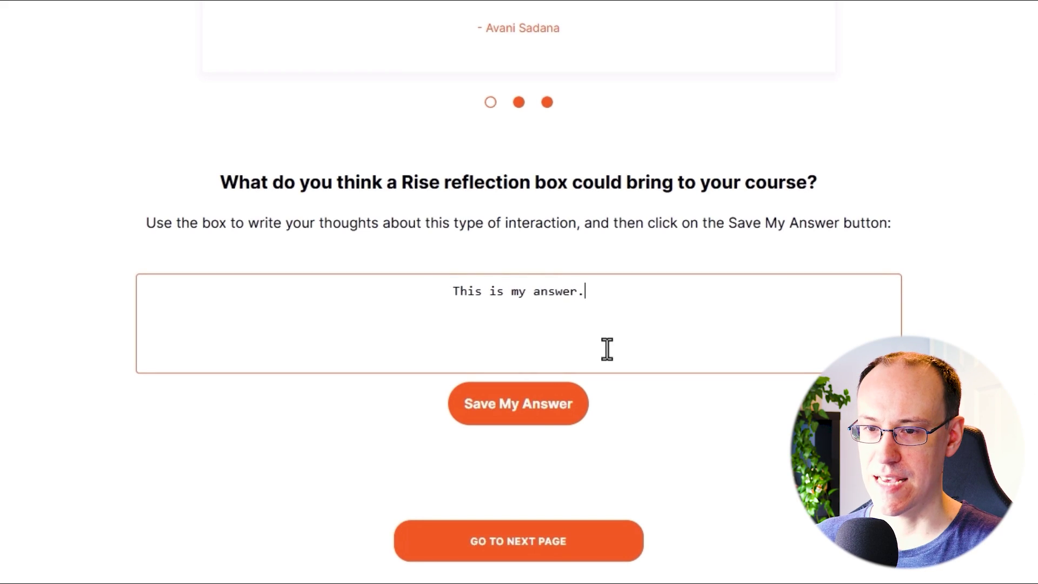
left_click(533, 407)
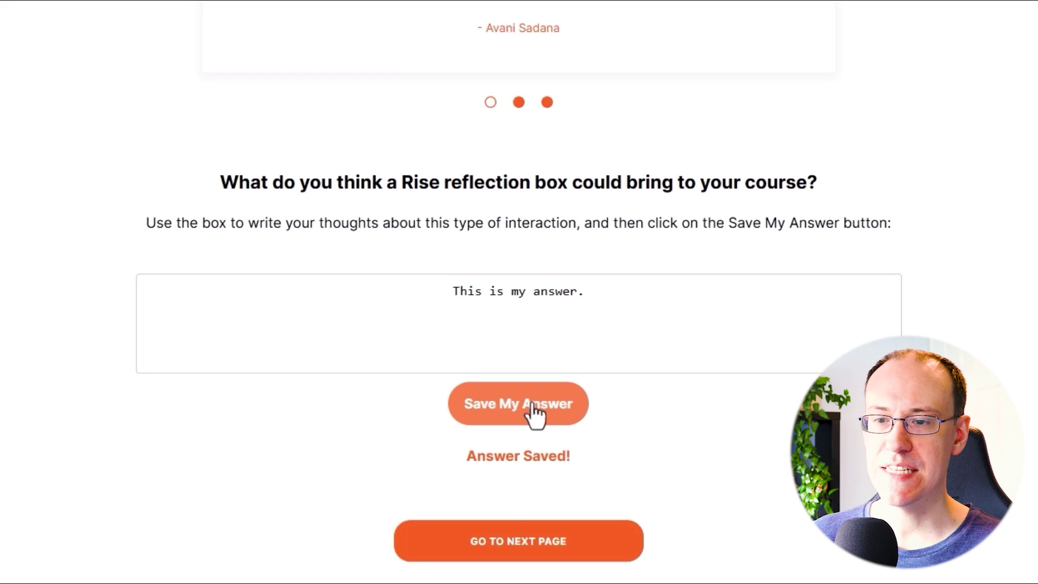
left_click(592, 545)
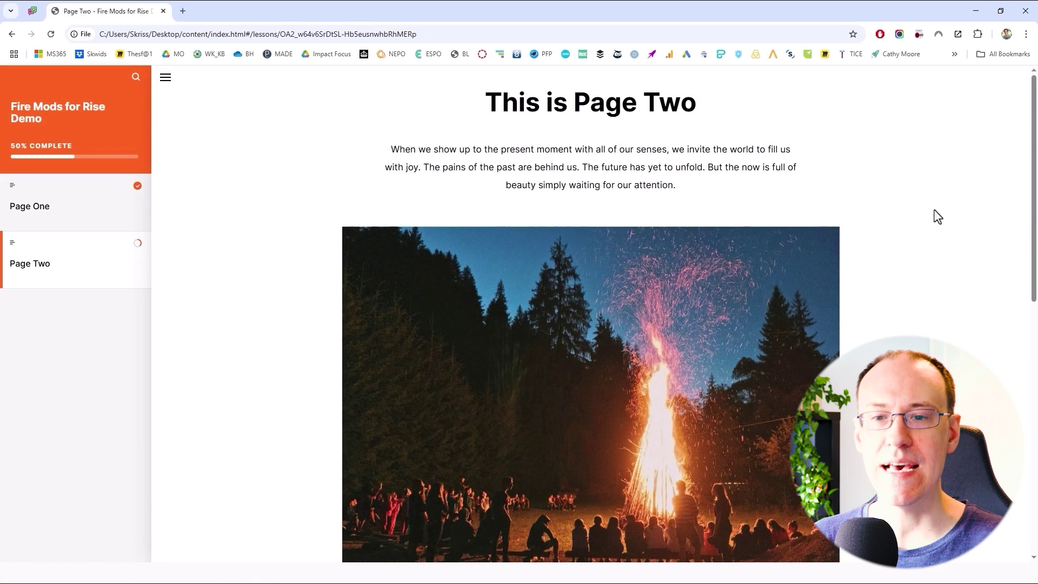
Check the shortcode output under 'Such as right here:' and start the Your Reflection Notes interaction
left_click_drag(1036, 178, 1034, 389)
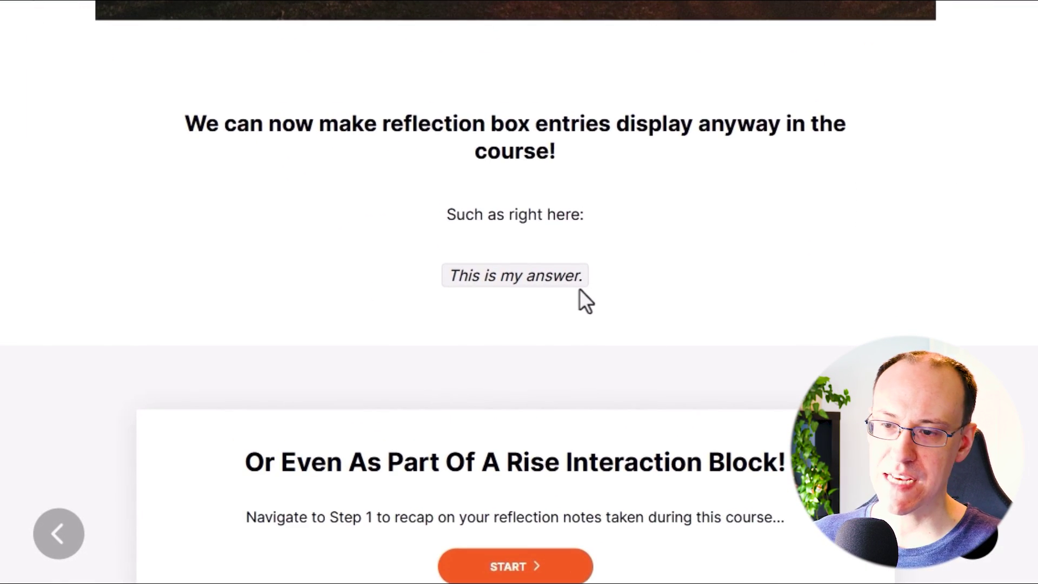
left_click(540, 573)
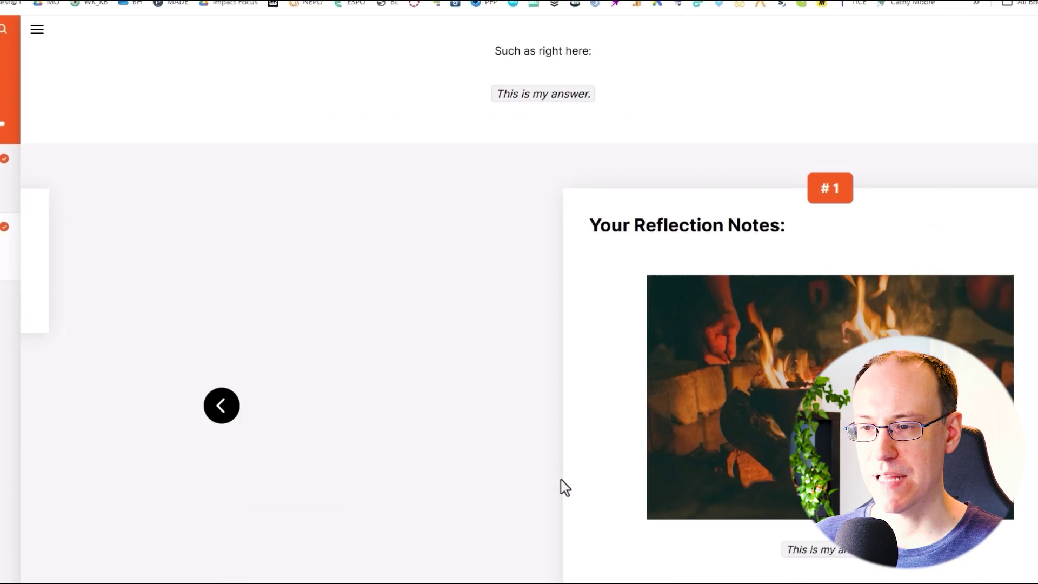